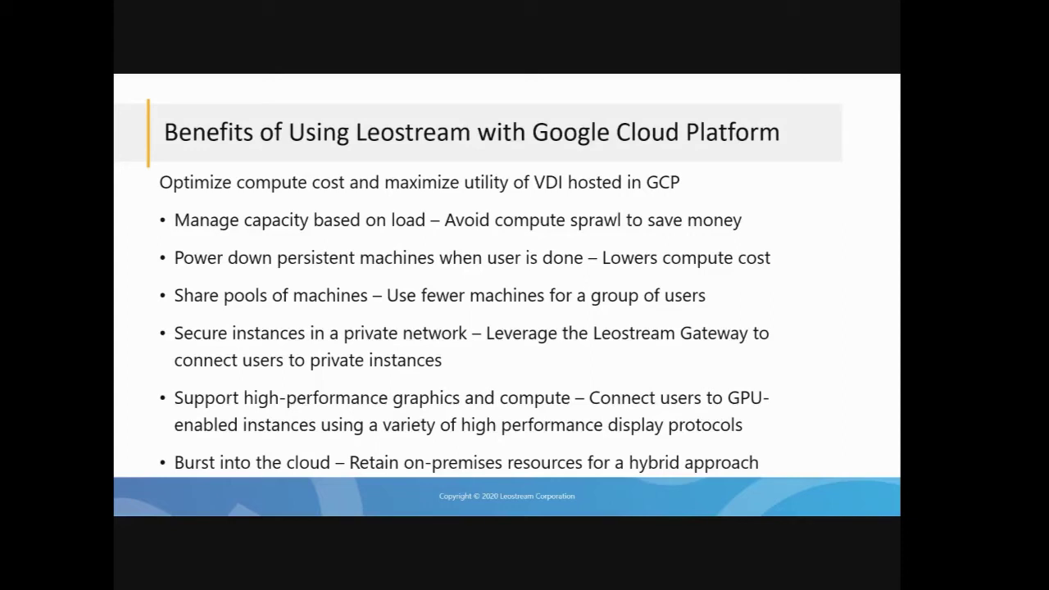
Switch to the Google Cloud Platform console in Chrome and review the Compute Engine VM instances and images.
key("alt+Tab")
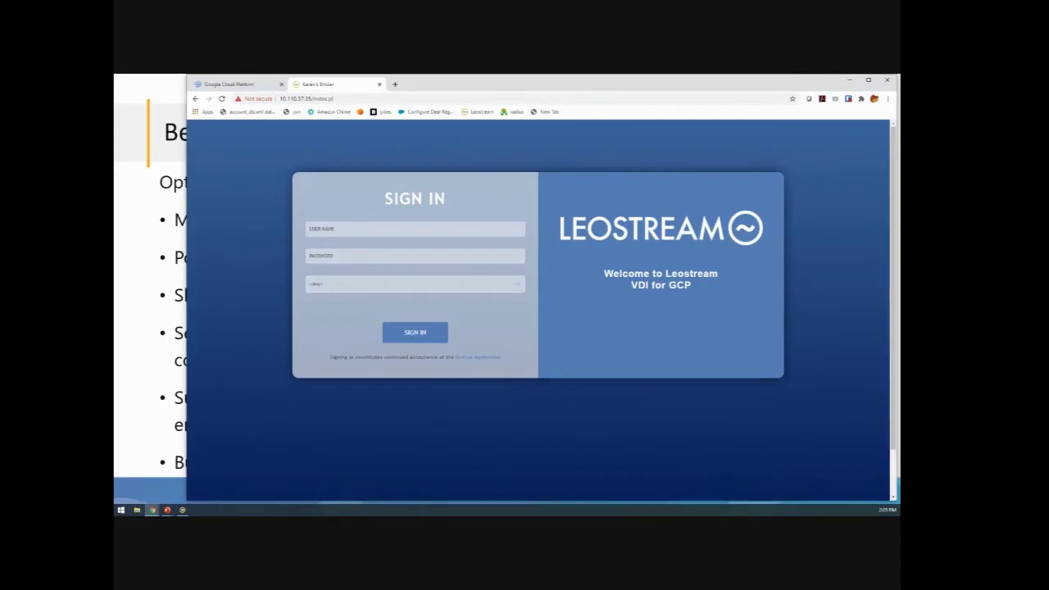
left_click(228, 84)
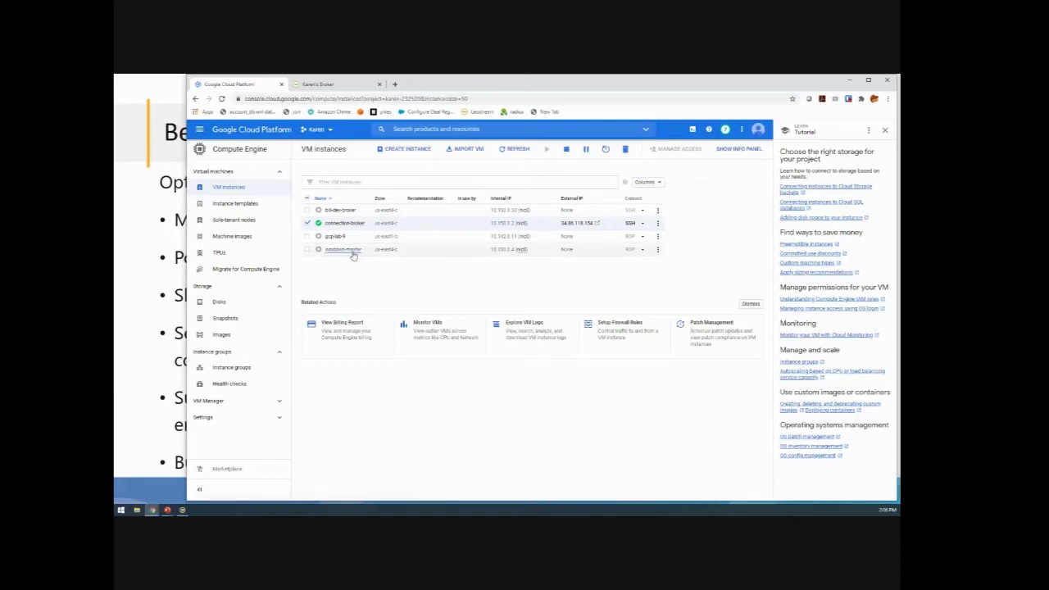
left_click(352, 257)
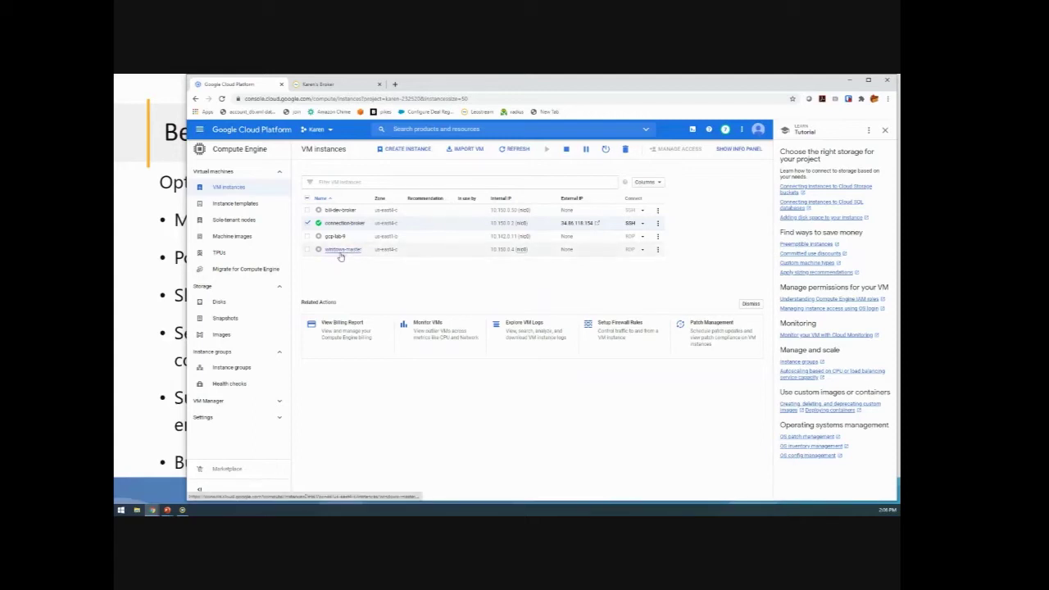
left_click(230, 339)
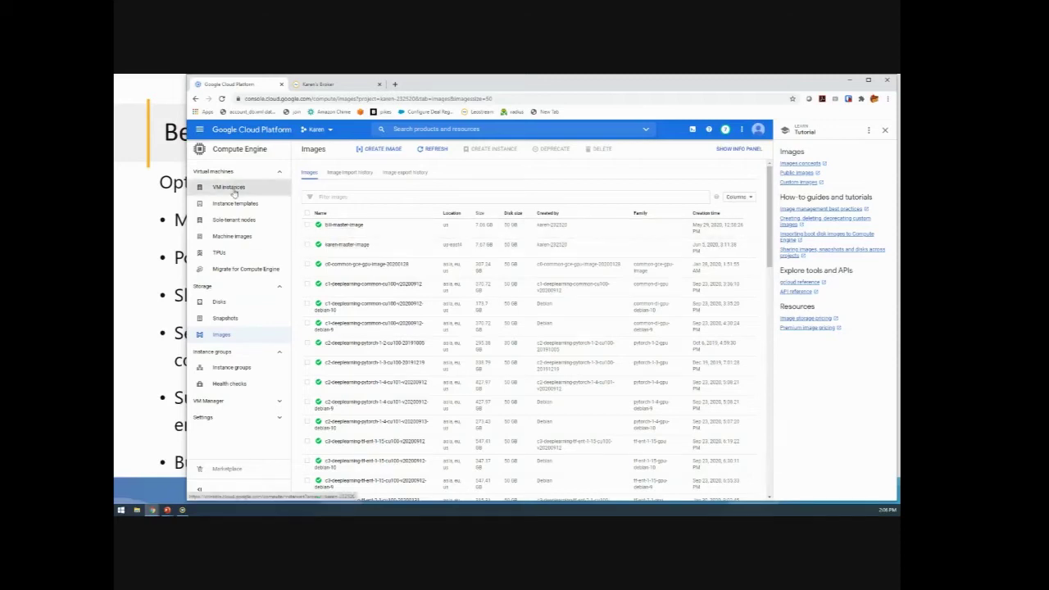
left_click(234, 191)
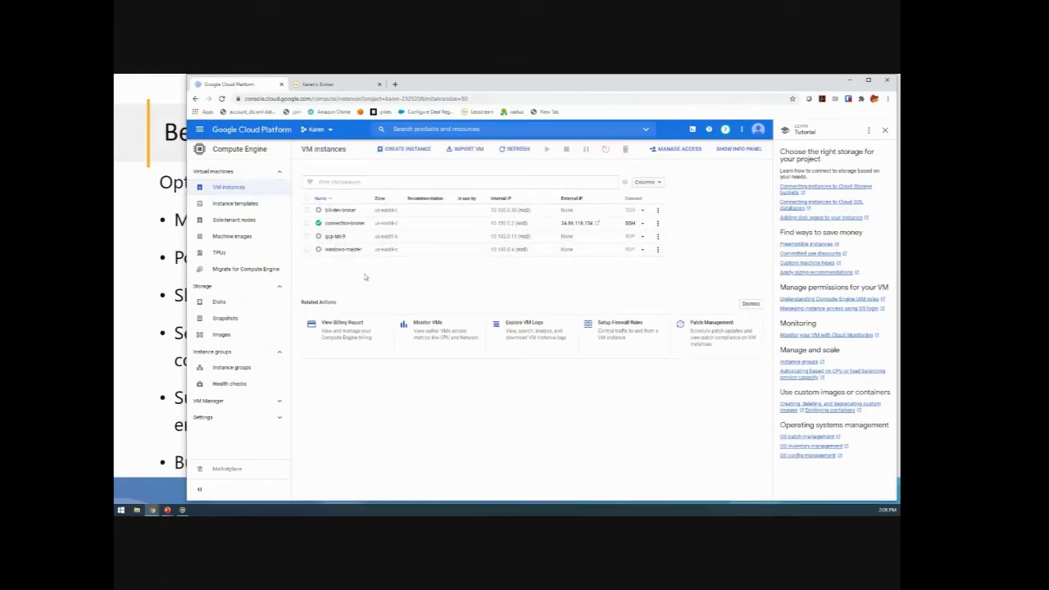
Switch to the Leostream Connection Broker and sign in with the admin user name and the account password.
left_click(326, 86)
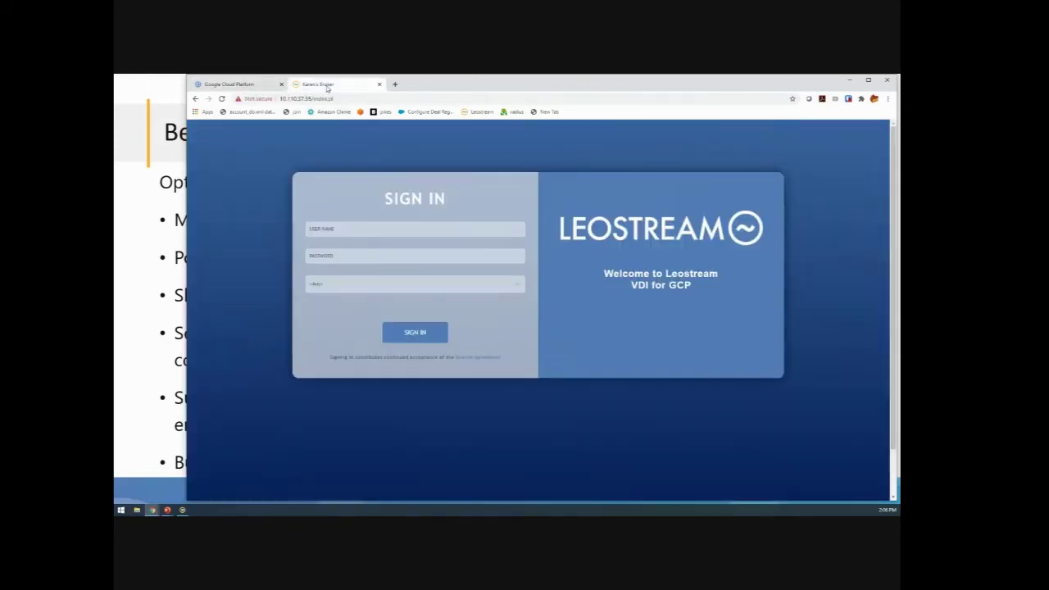
key("Down")
key("Down")
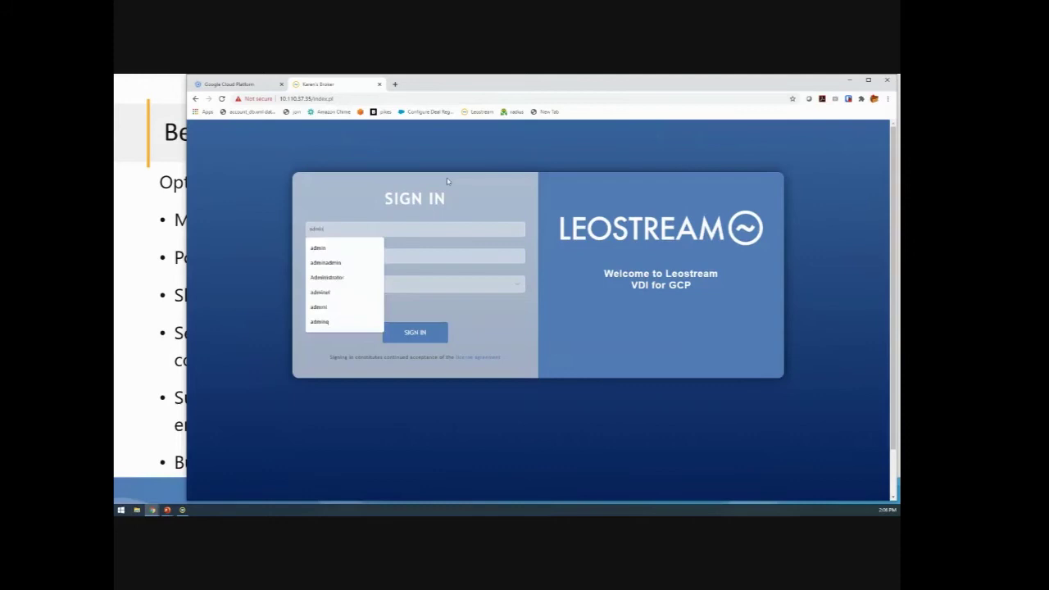
key("Return")
key("Return")
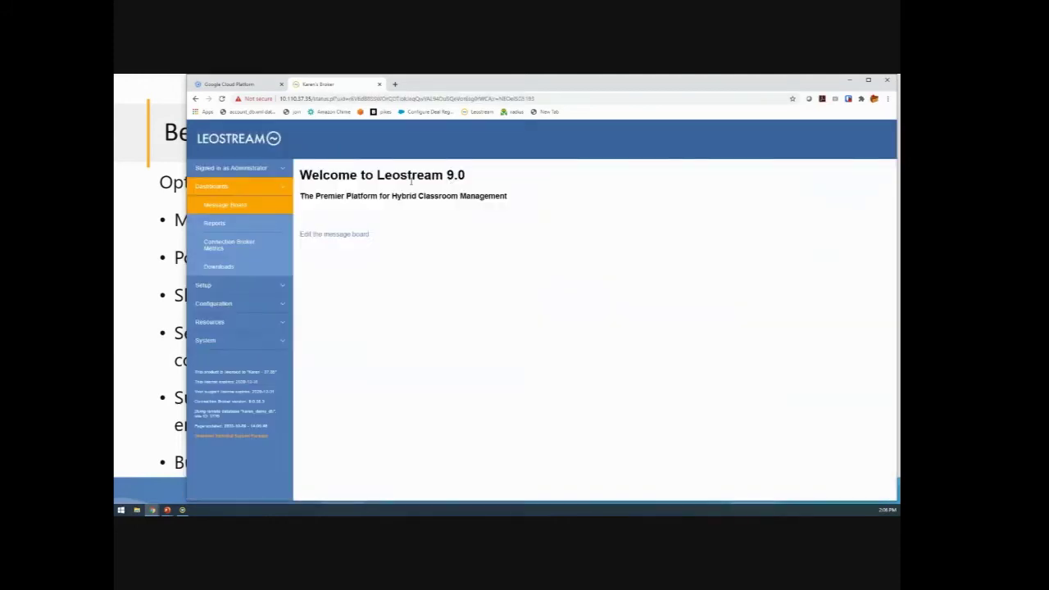
Examine the region, project and service account settings of the Google Cloud Platform center, and return to the centers list.
left_click(206, 285)
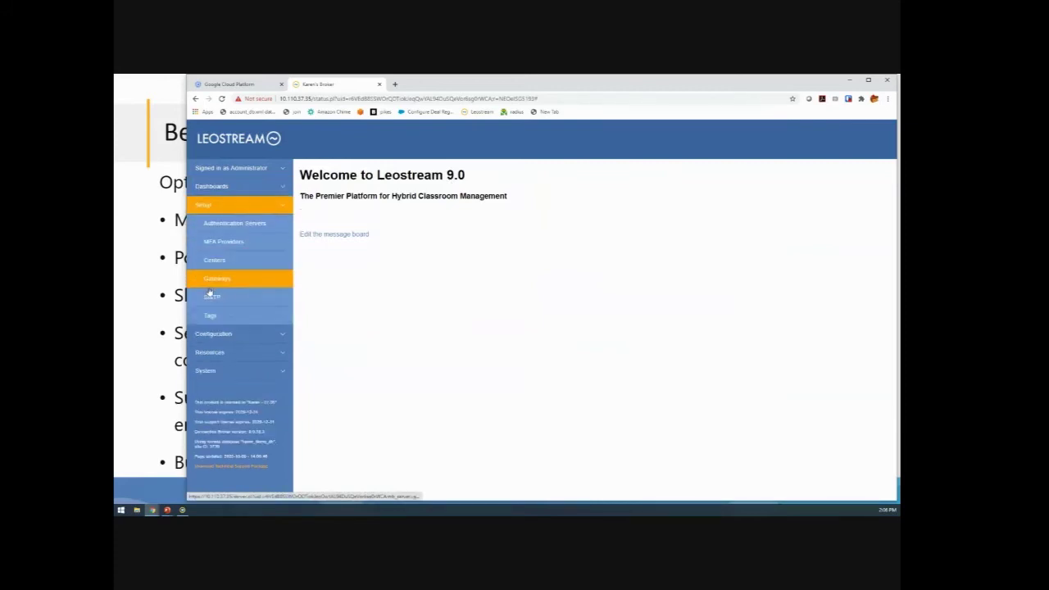
left_click(213, 261)
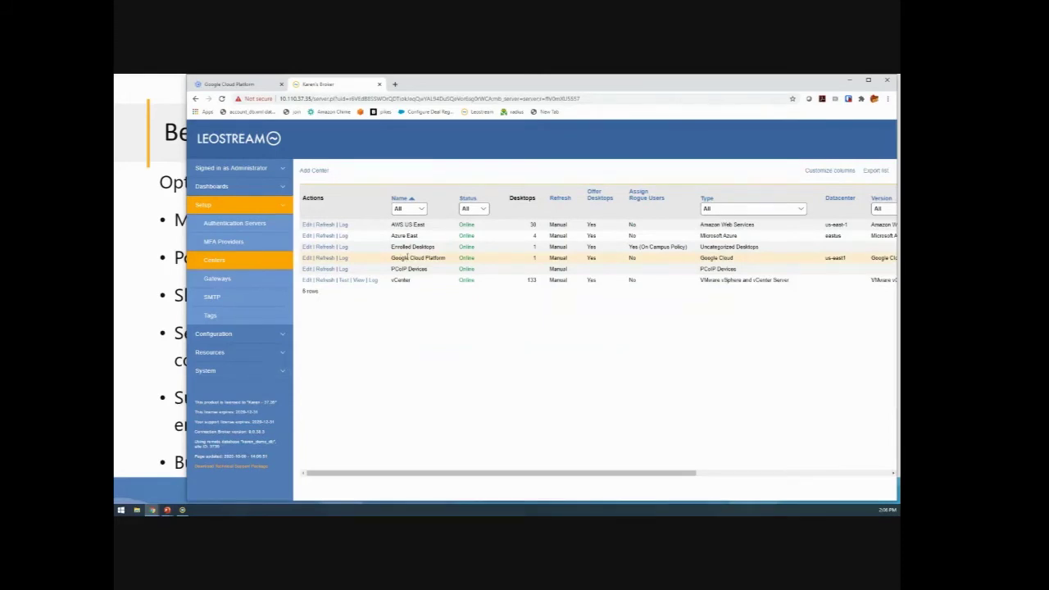
left_click(307, 258)
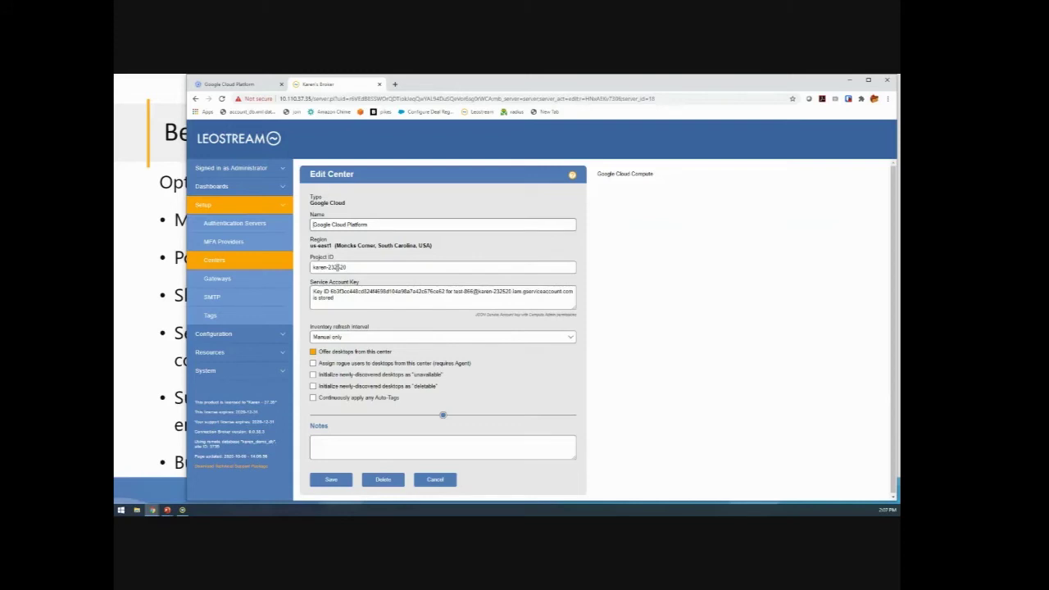
left_click_drag(310, 238, 333, 248)
left_click(337, 245)
left_click(219, 269)
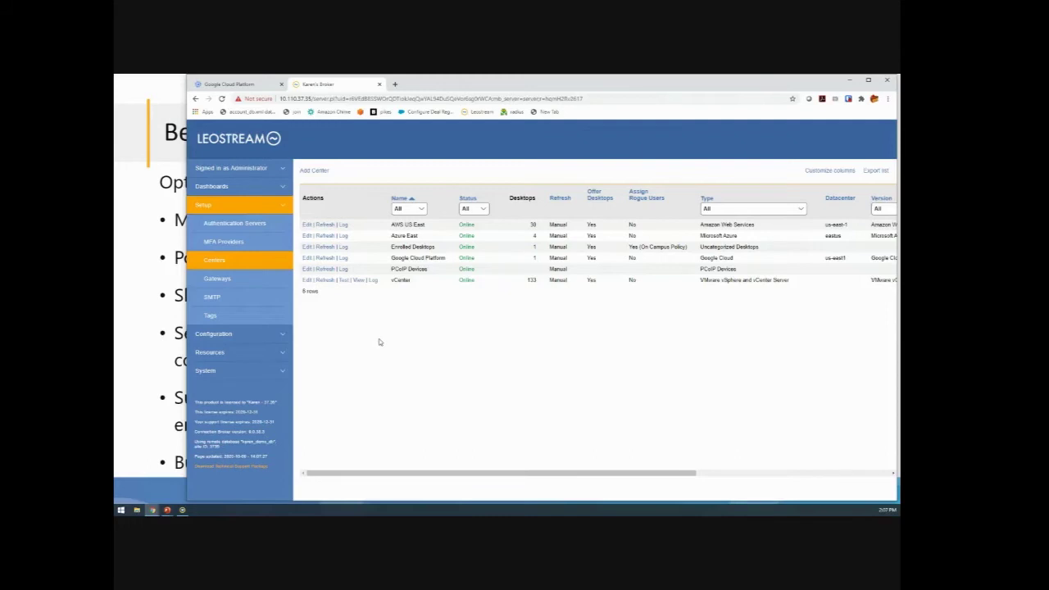
Review the desktops and images inventoried from the Google Cloud Platform center.
left_click(236, 354)
left_click(216, 262)
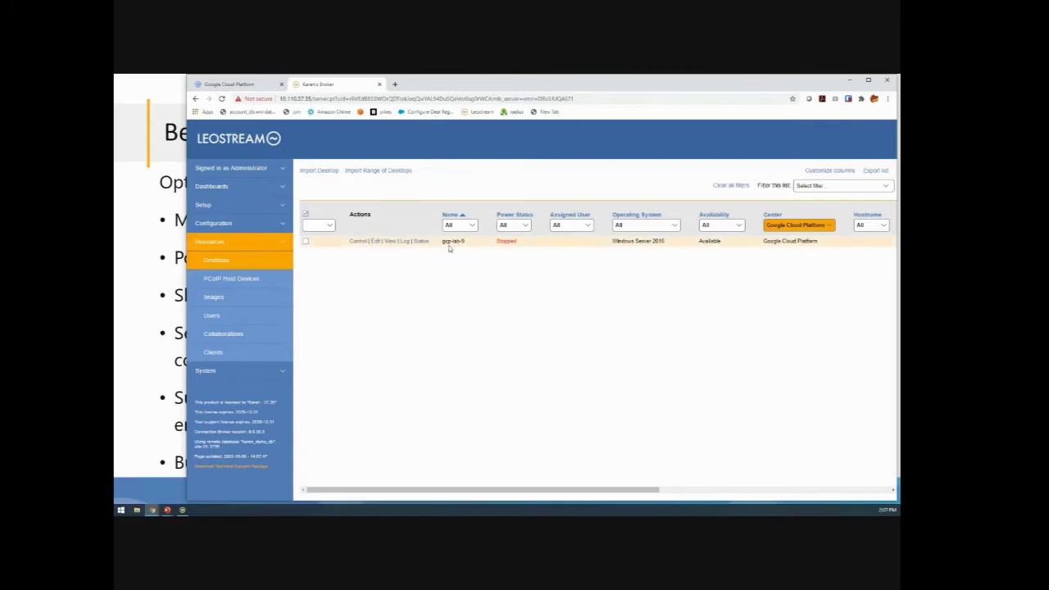
left_click(270, 299)
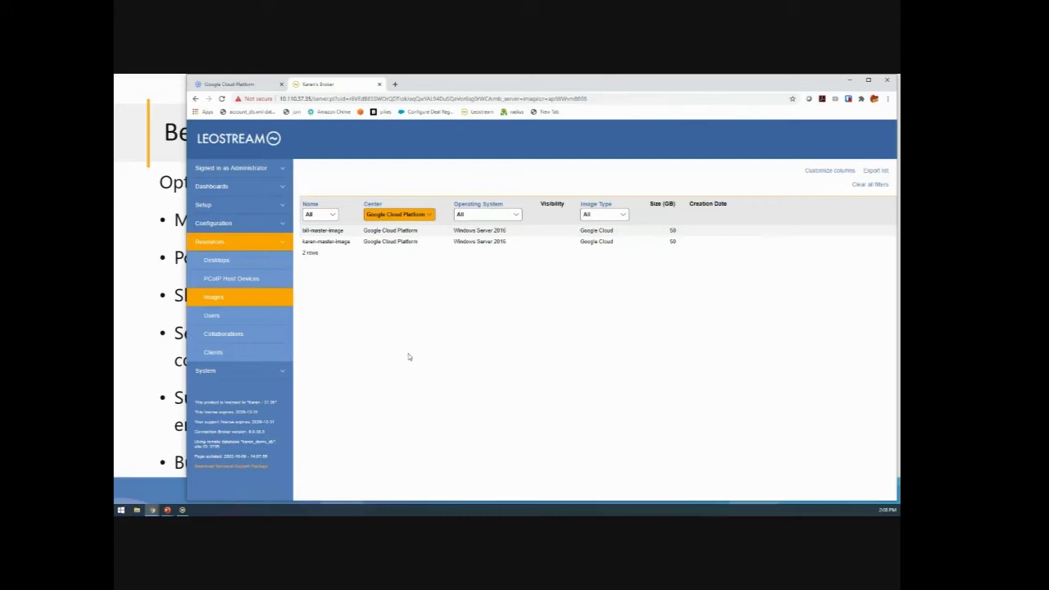
Open the Cloud Lab pool for editing and review its desktop attribute rule and provisioning settings.
left_click(227, 229)
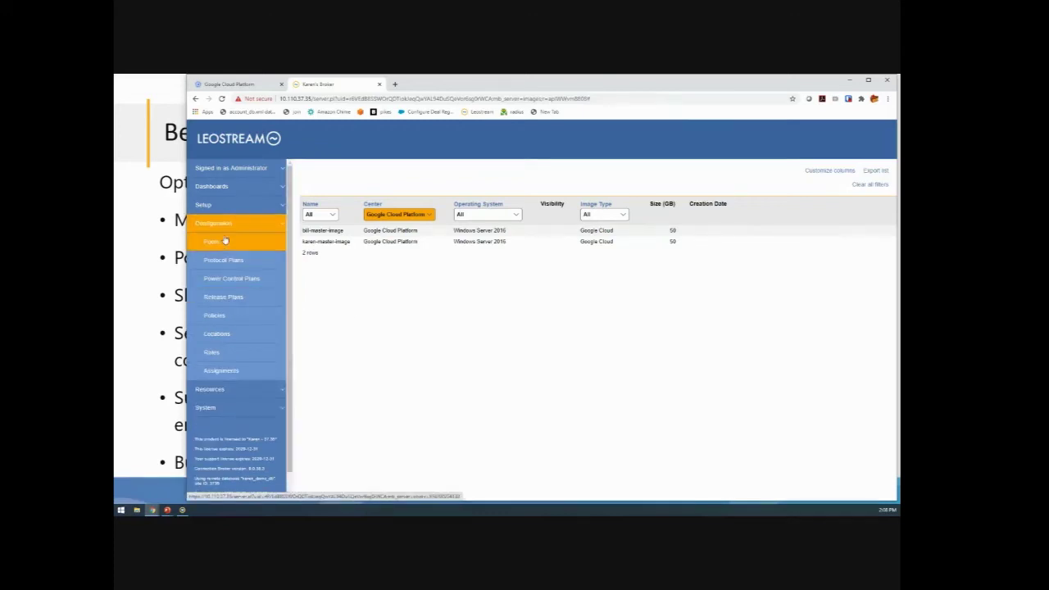
left_click(225, 245)
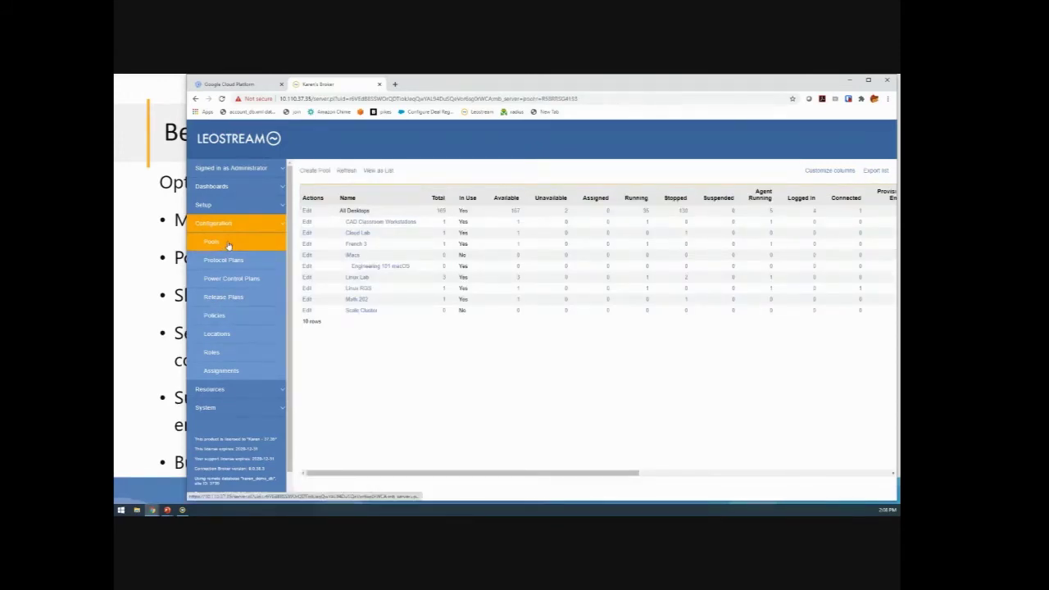
left_click(308, 234)
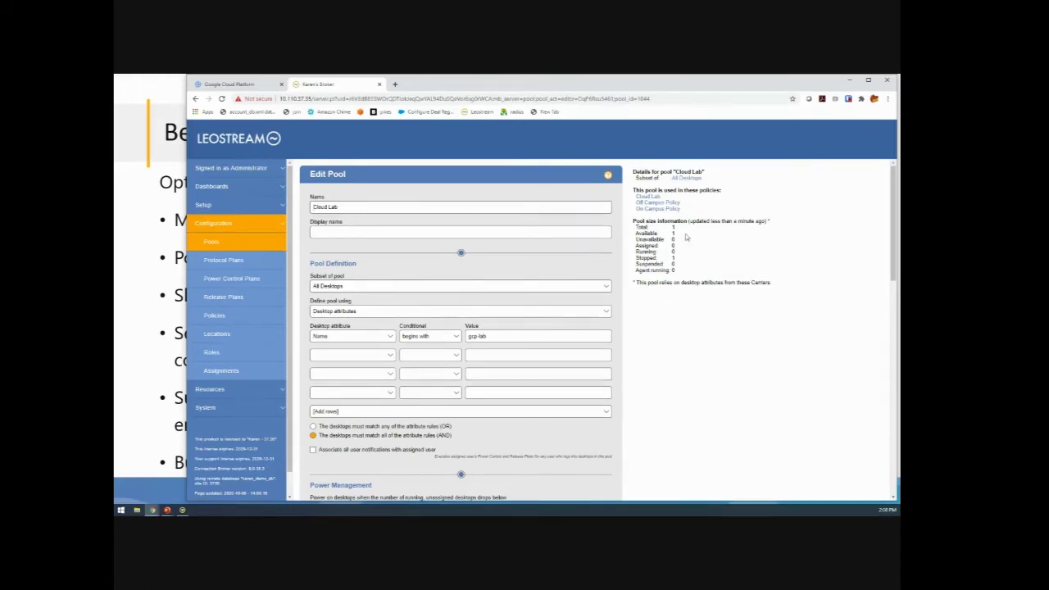
scroll(525, 270, "down", 2)
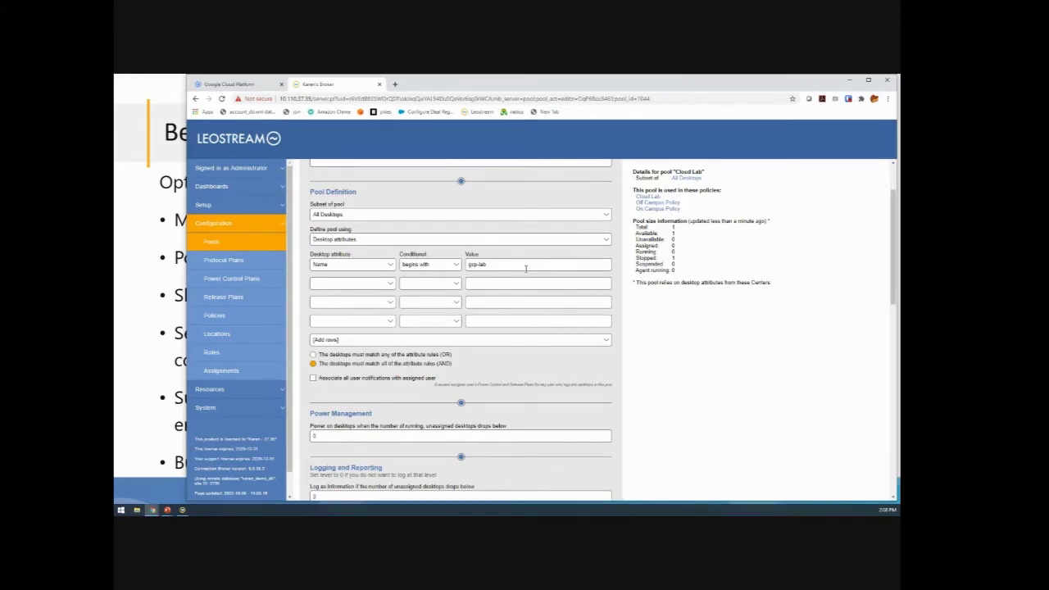
scroll(525, 270, "down", 12)
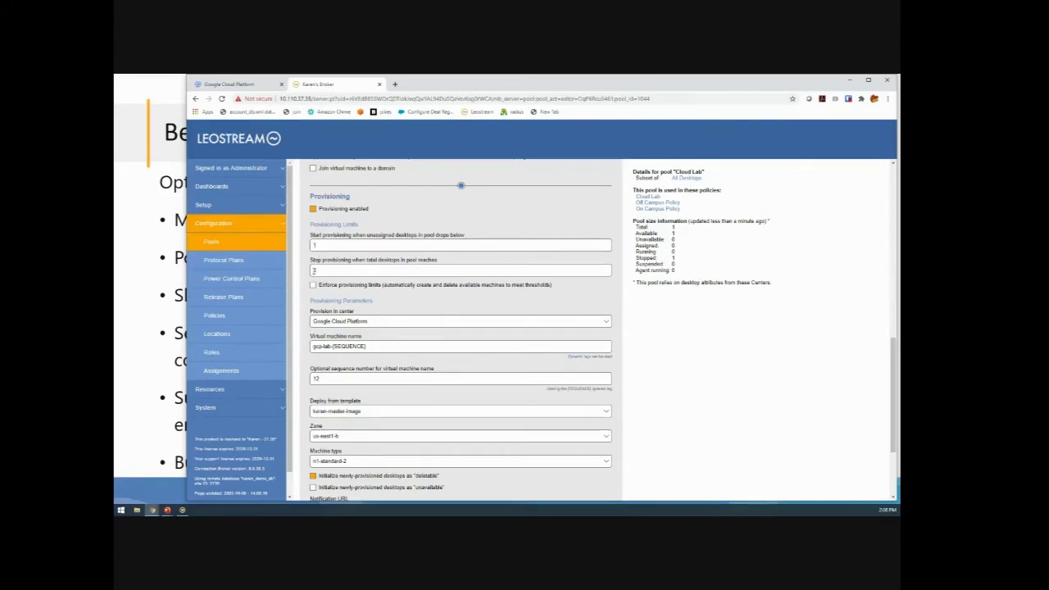
Set the Cloud Lab pool to stop provisioning at 20 total desktops, and briefly turn enforcement of the provisioning limits on and off.
left_click(314, 270)
left_click_drag(314, 271, 320, 270)
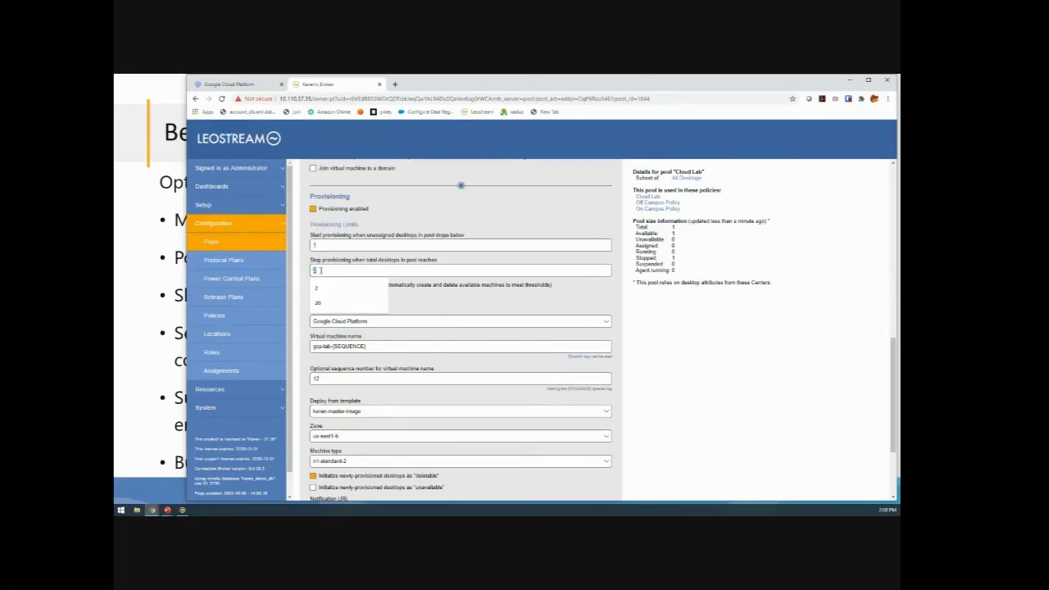
type("20")
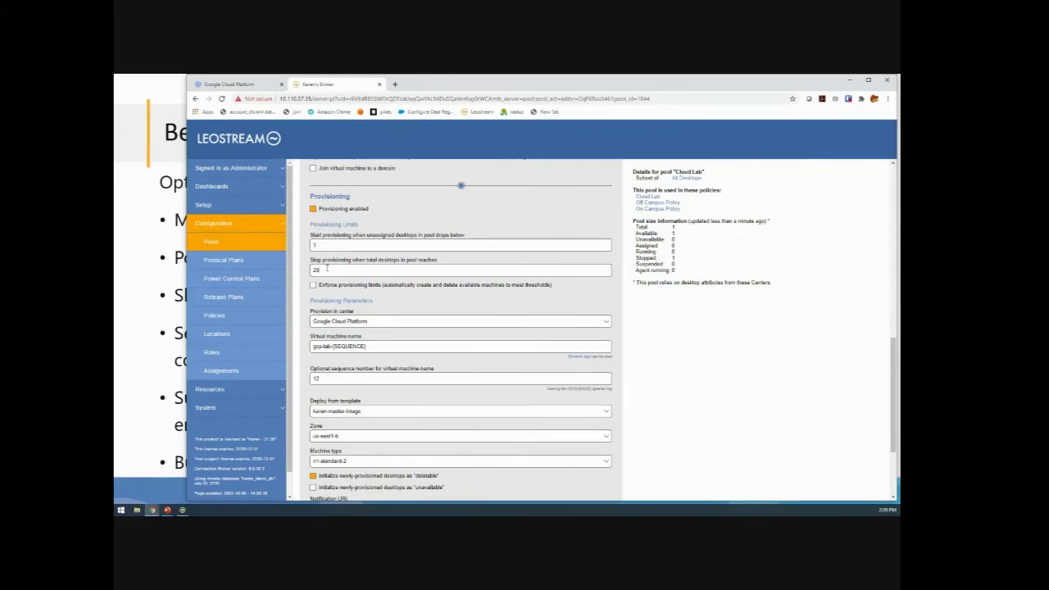
left_click(314, 286)
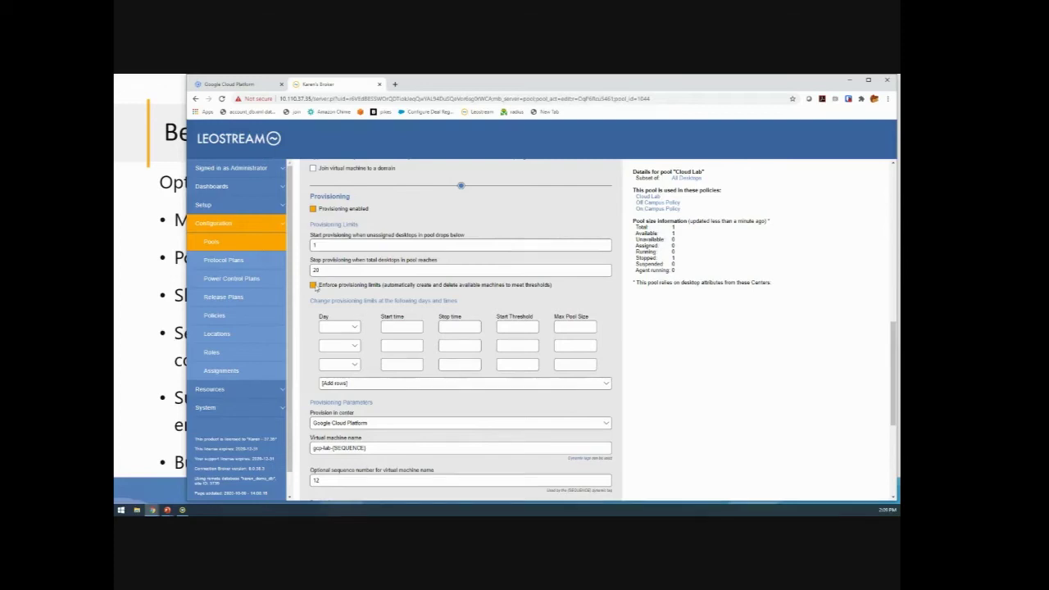
left_click(314, 285)
Compare the pool's naming rule with its virtual machine name, and review the template, zone and machine type used for provisioning.
scroll(361, 308, "down", 1)
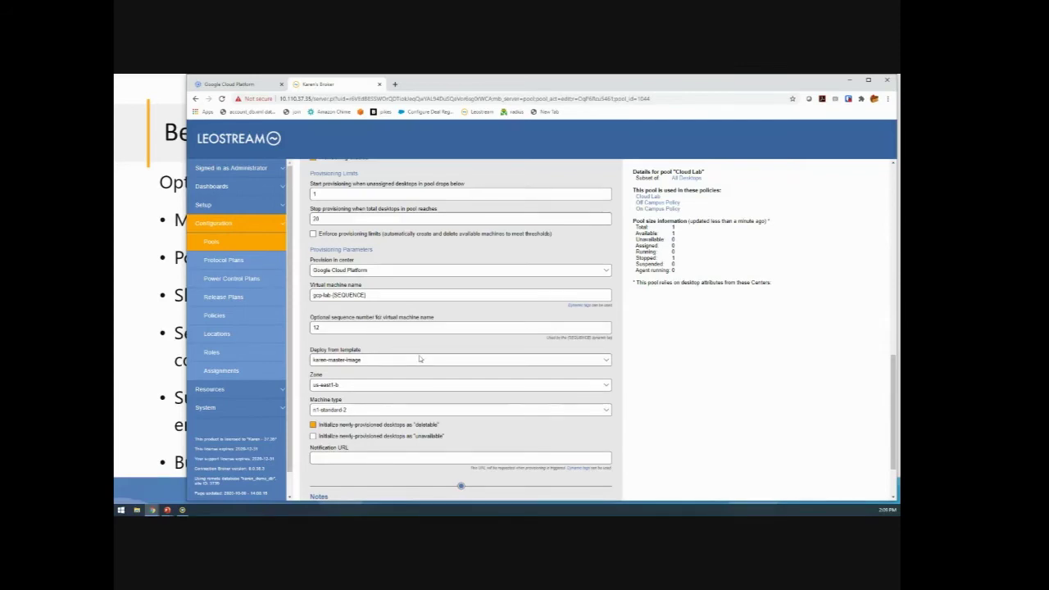
scroll(418, 359, "up", 15)
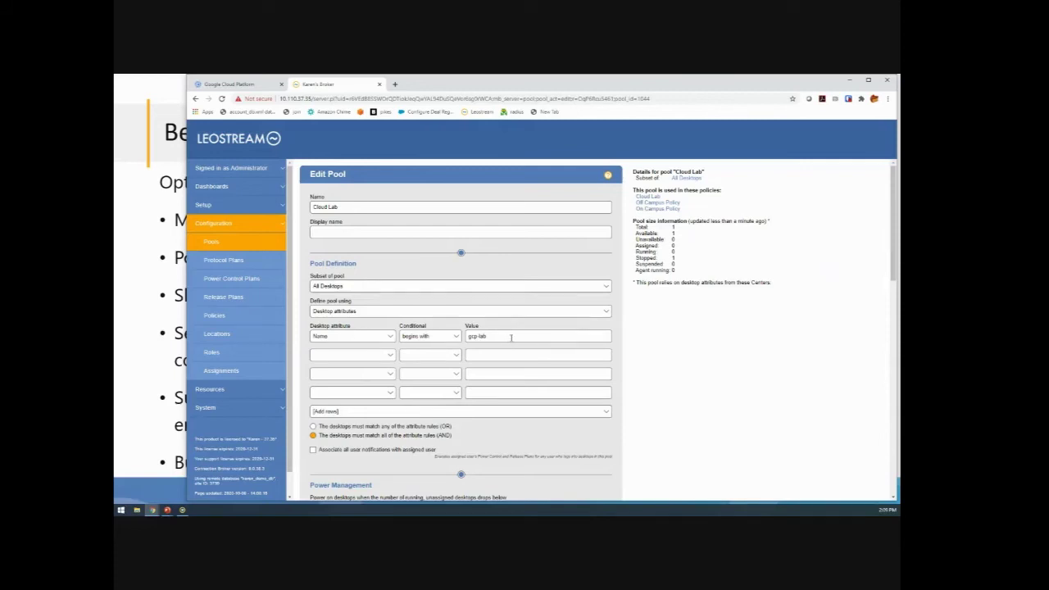
scroll(511, 337, "down", 10)
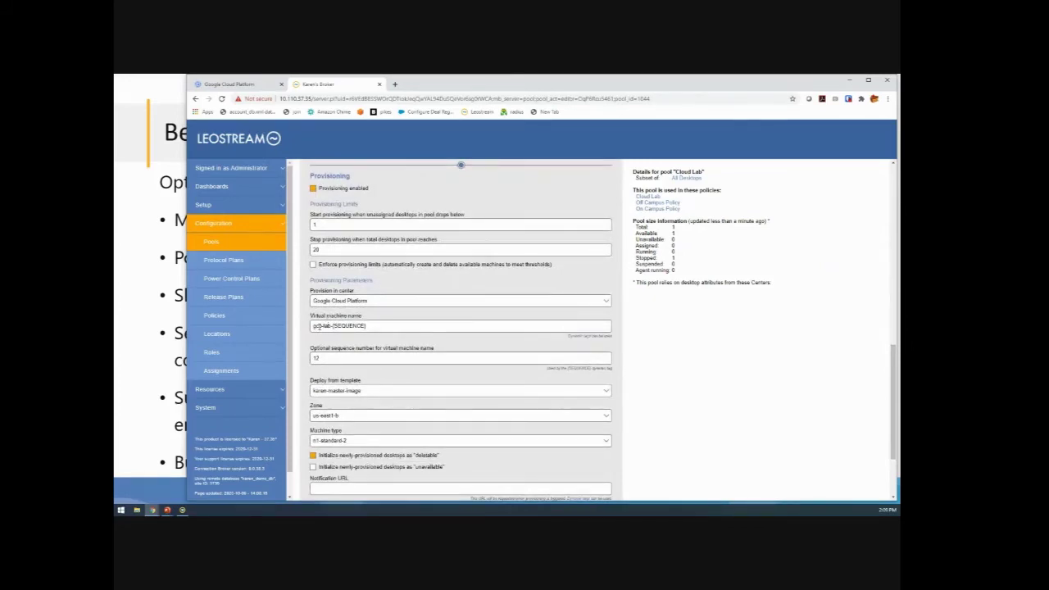
scroll(319, 323, "down", 3)
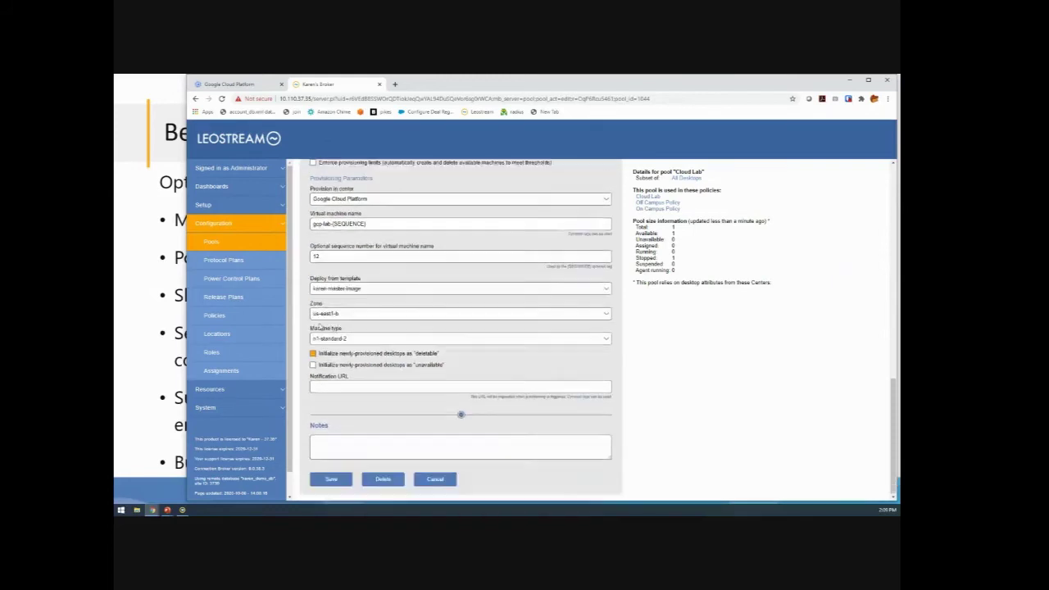
double_click(353, 278)
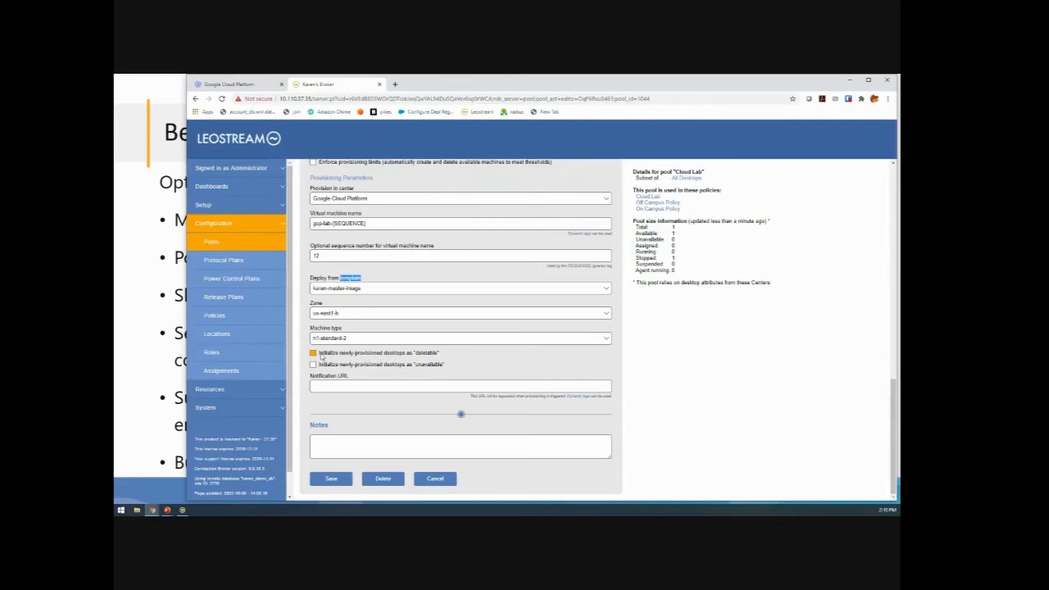
Try 10 for both the start and stop provisioning limits, and set the start limit back to 1.
scroll(332, 344, "up", 3)
left_click(338, 337)
type("0")
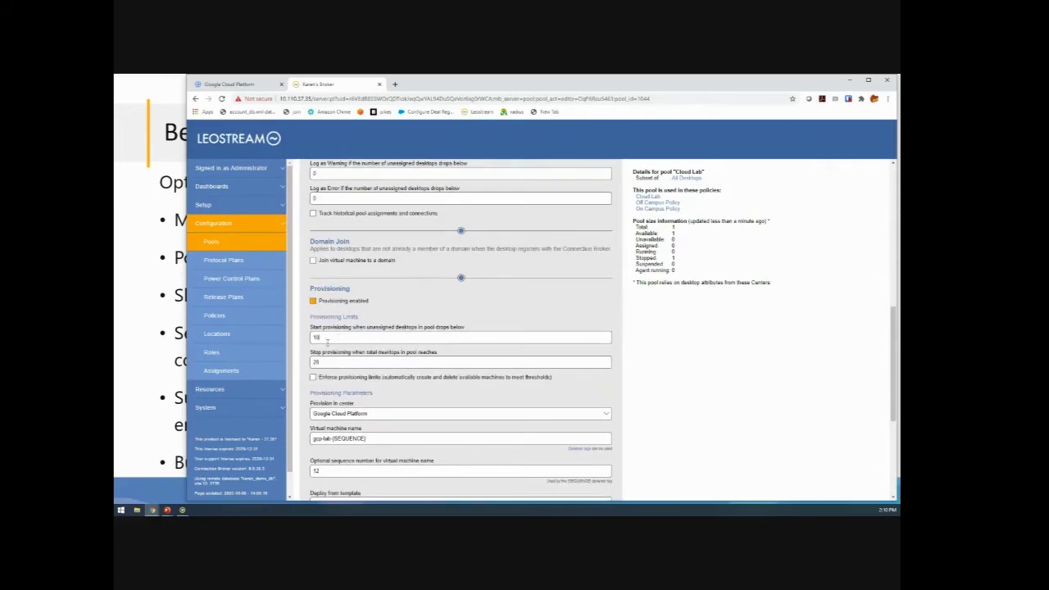
double_click(315, 363)
type("10")
left_click(327, 336)
key("BackSpace")
key("Escape")
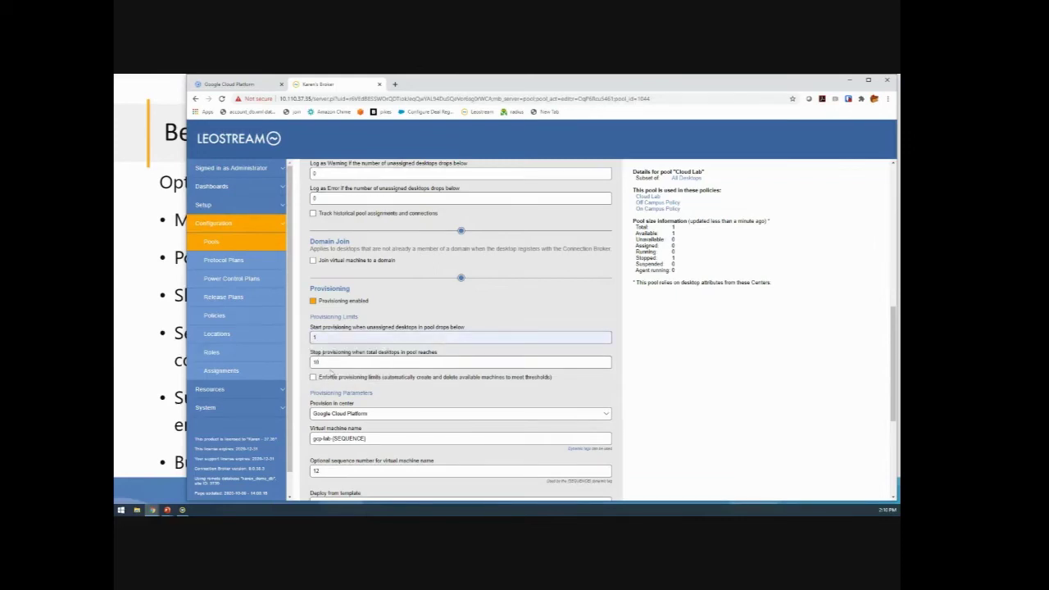
Set the stop provisioning limit to 2 total desktops, check the deletable option, and return to the pools list without saving.
left_click(329, 359)
key("BackSpace")
key("BackSpace")
type("2")
key("Escape")
scroll(517, 361, "down", 4)
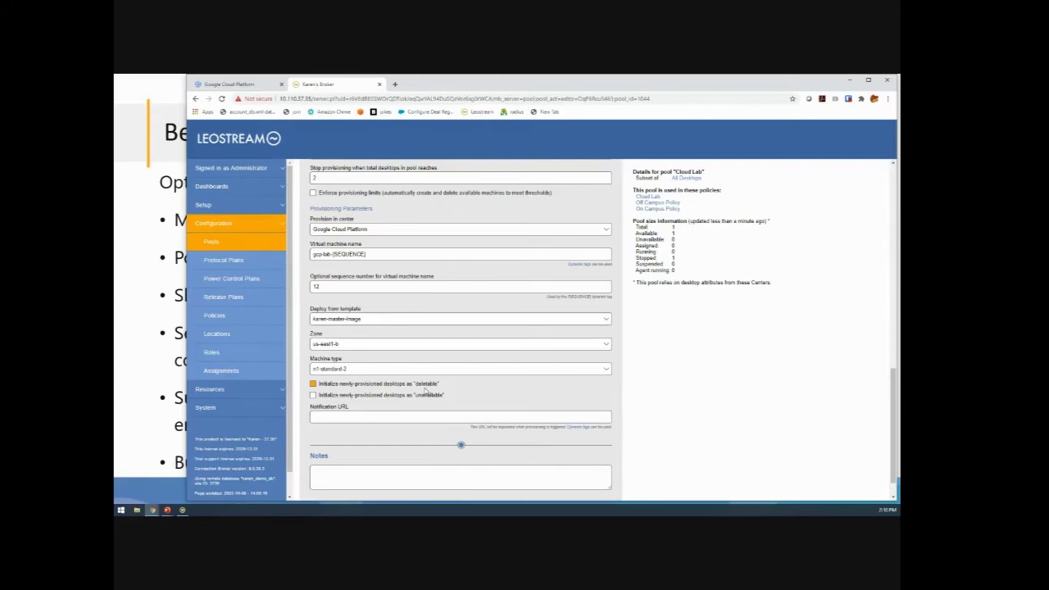
left_click(215, 243)
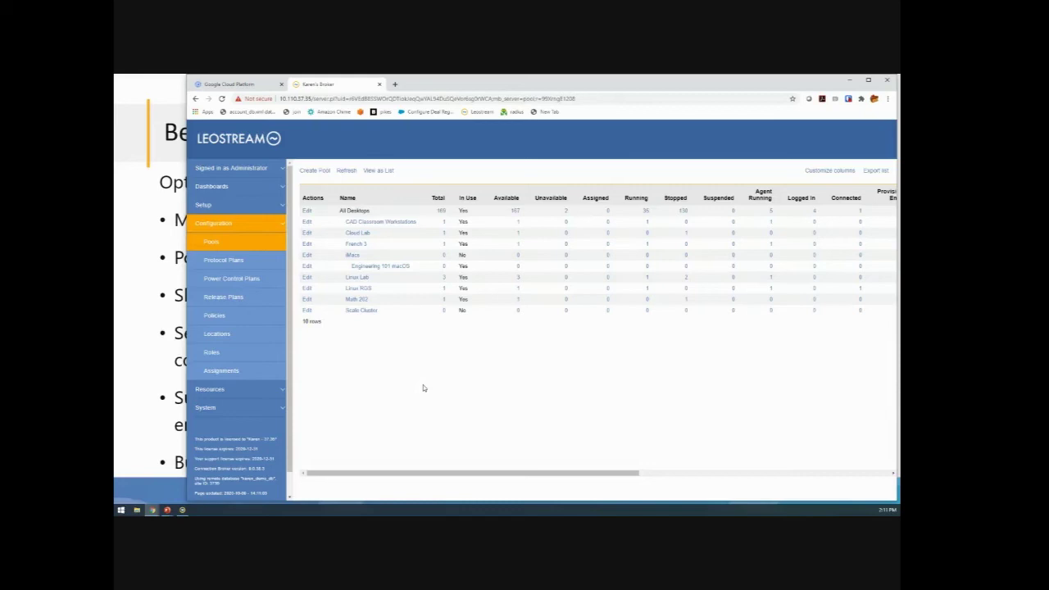
Look over the protocol plans, and examine the logout and VM deletion settings of the "Delete on Release - Delayed 5 minutes" release plan.
left_click(252, 268)
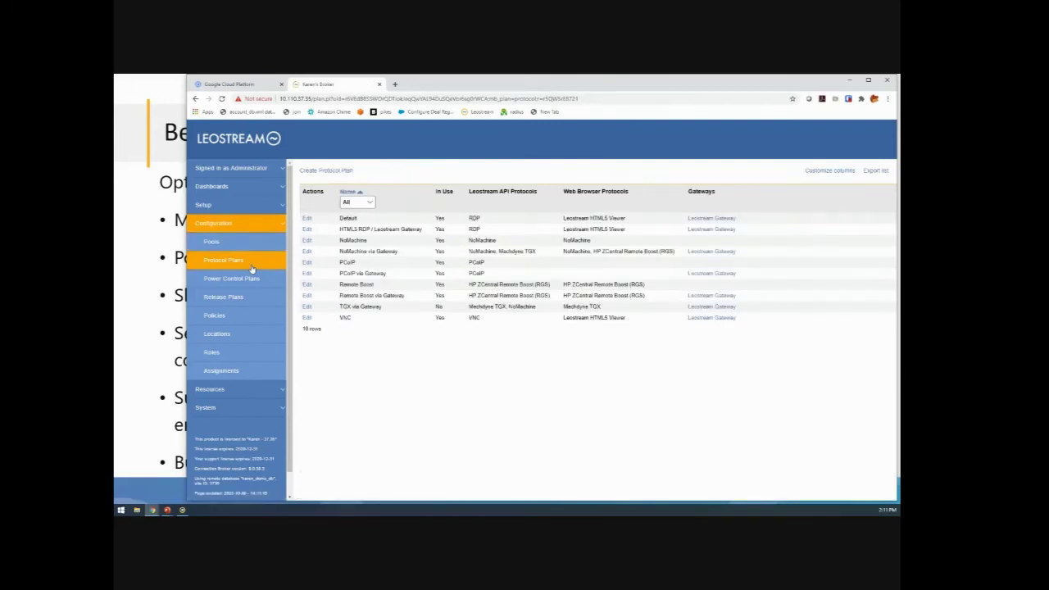
left_click(237, 298)
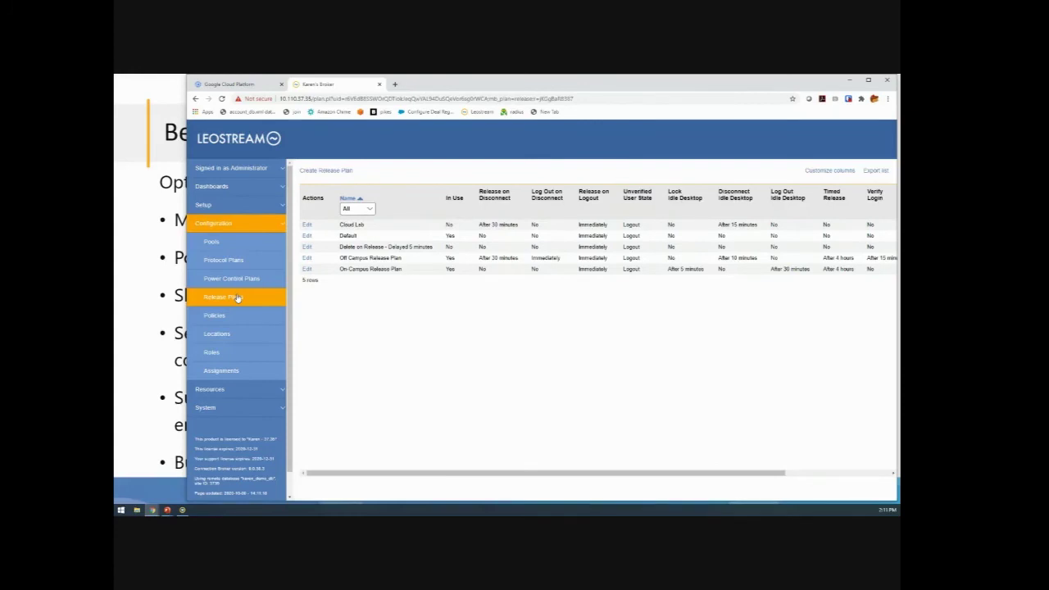
left_click(307, 247)
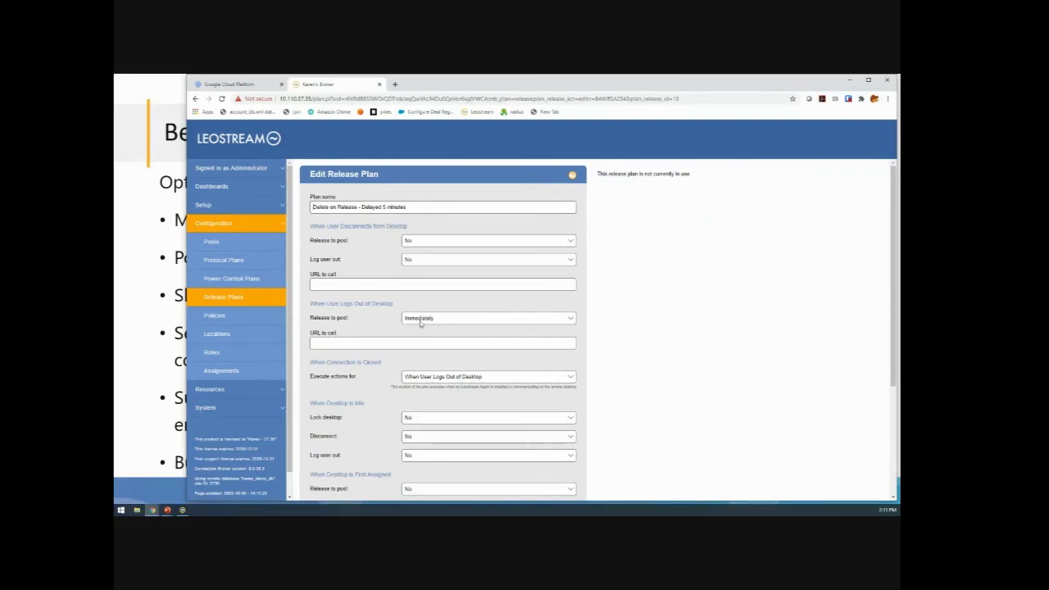
scroll(362, 324, "down", 4)
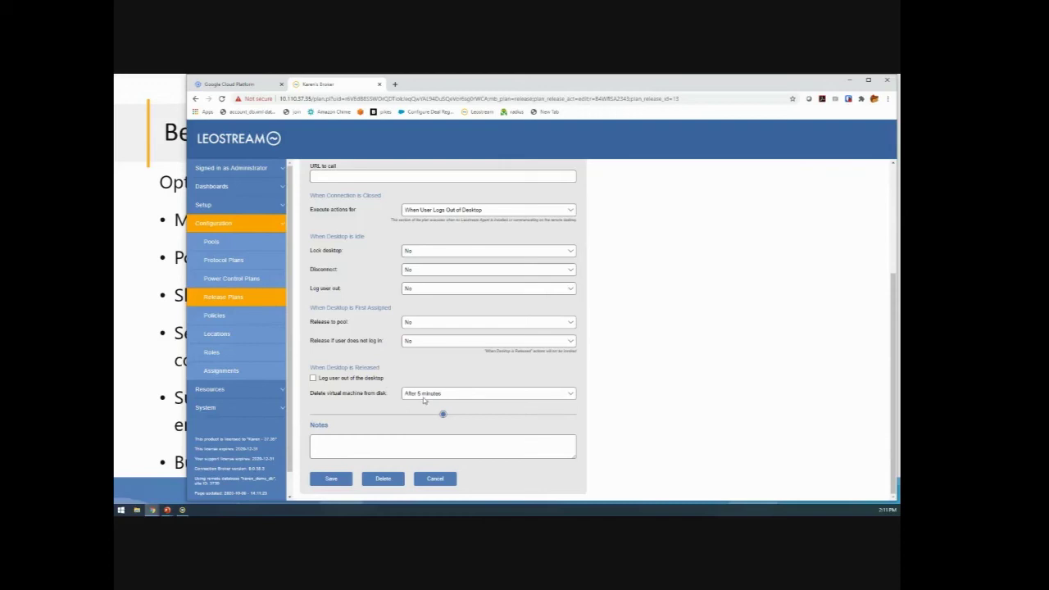
Open the "Shutdown on release" power control plan and examine its actions for disconnect, logout, release and idle.
left_click(226, 279)
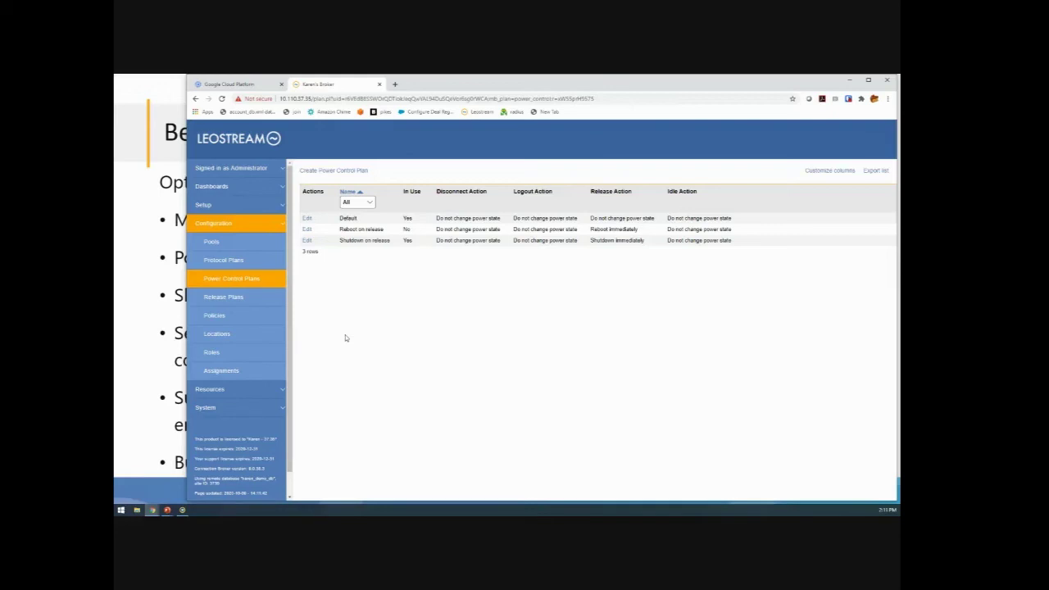
left_click(308, 241)
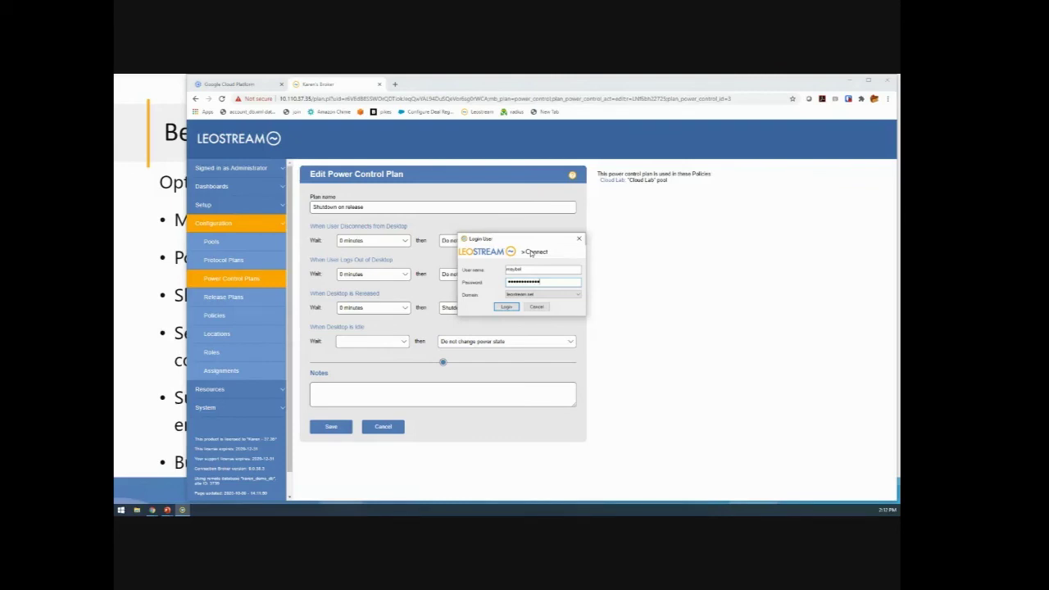
Log in to Leostream Connect as the end user, and check desktop provisioning in the broker log and Google Cloud's VM instances list.
left_click(506, 307)
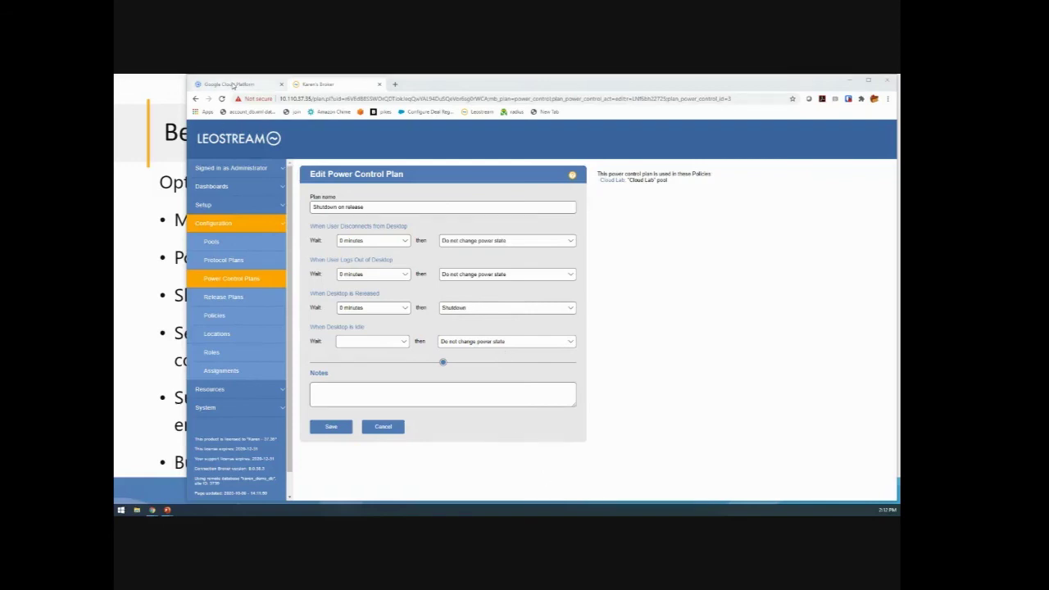
left_click(206, 407)
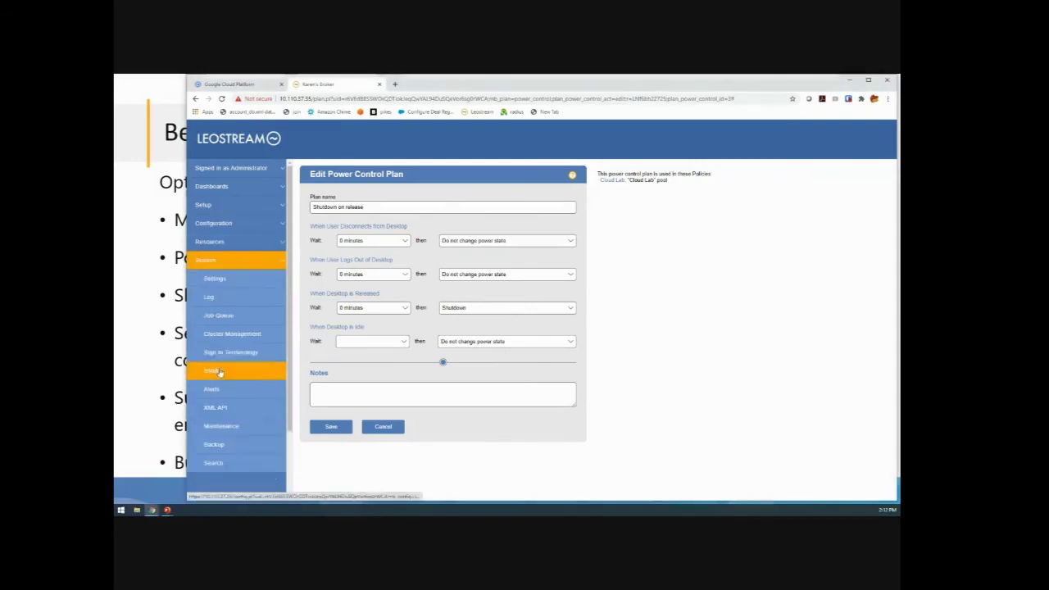
left_click(216, 298)
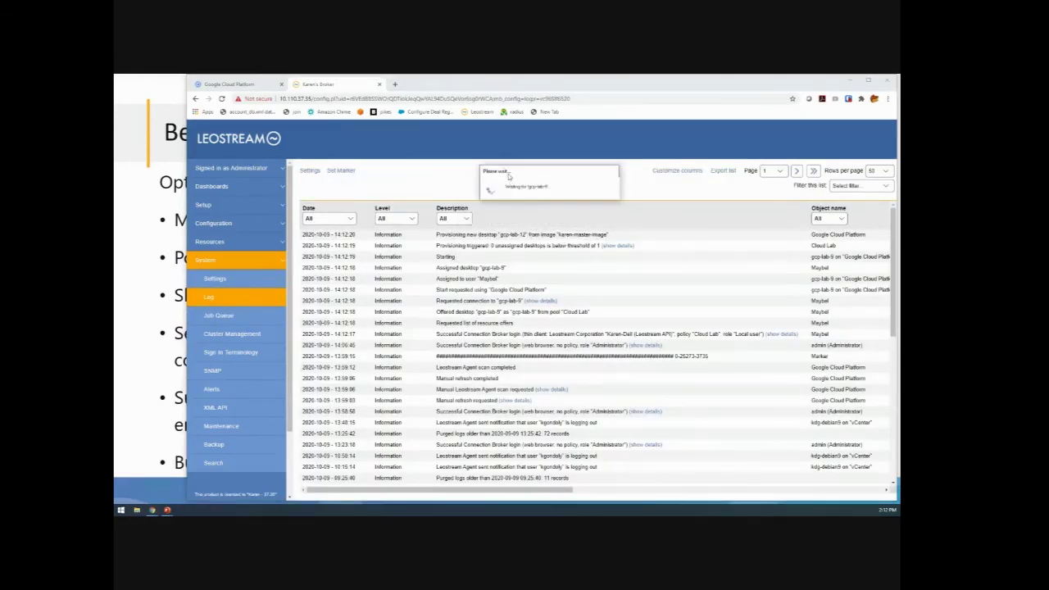
left_click(226, 85)
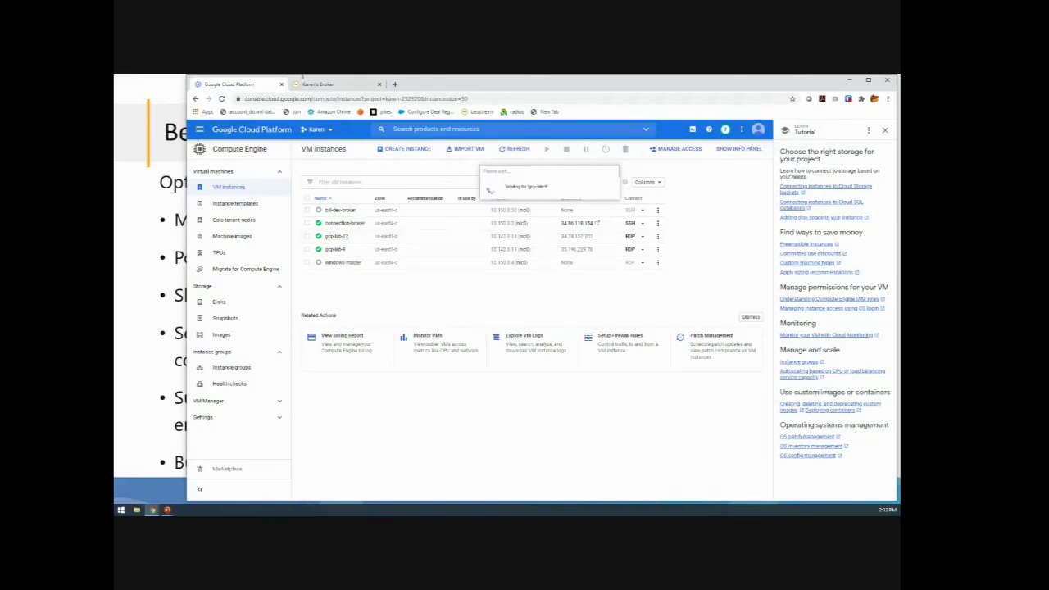
left_click(310, 86)
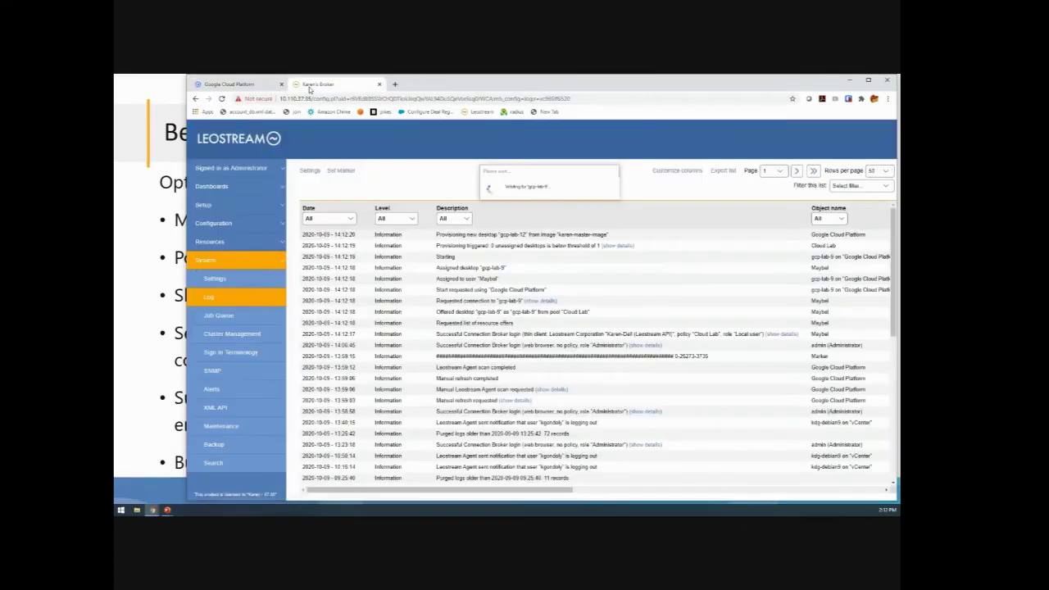
left_click(210, 300)
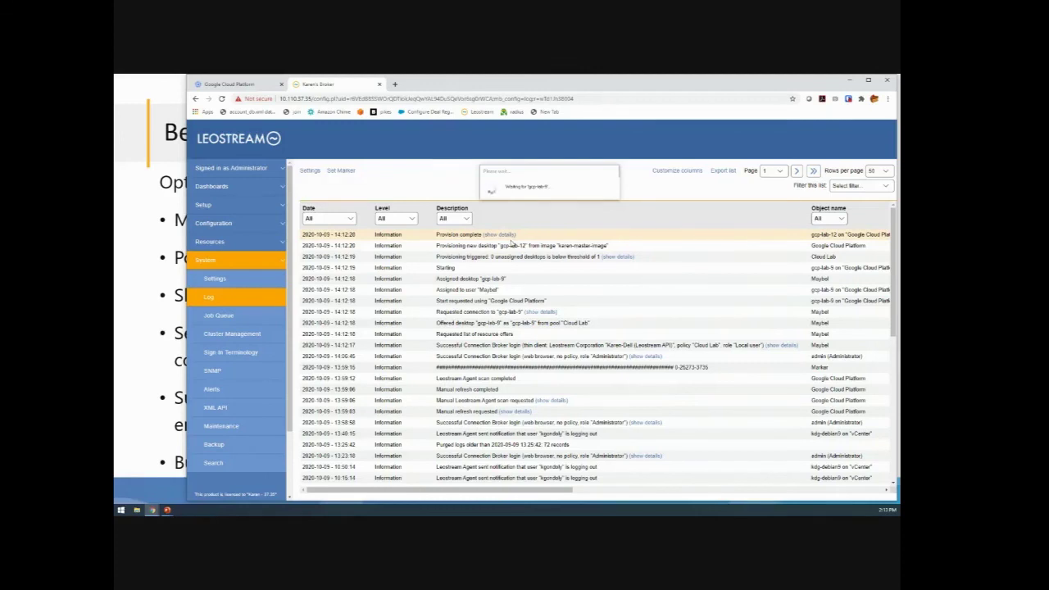
Check the power status of the Google Cloud desktops and follow the gcp-lab-9 connection events in the refreshed broker log.
left_click(210, 241)
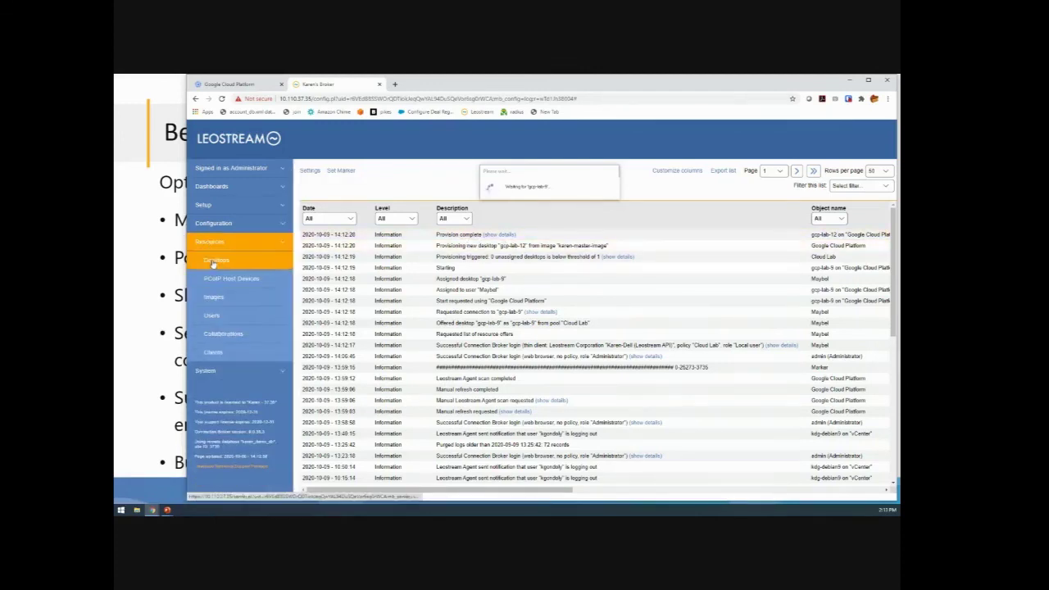
left_click(214, 261)
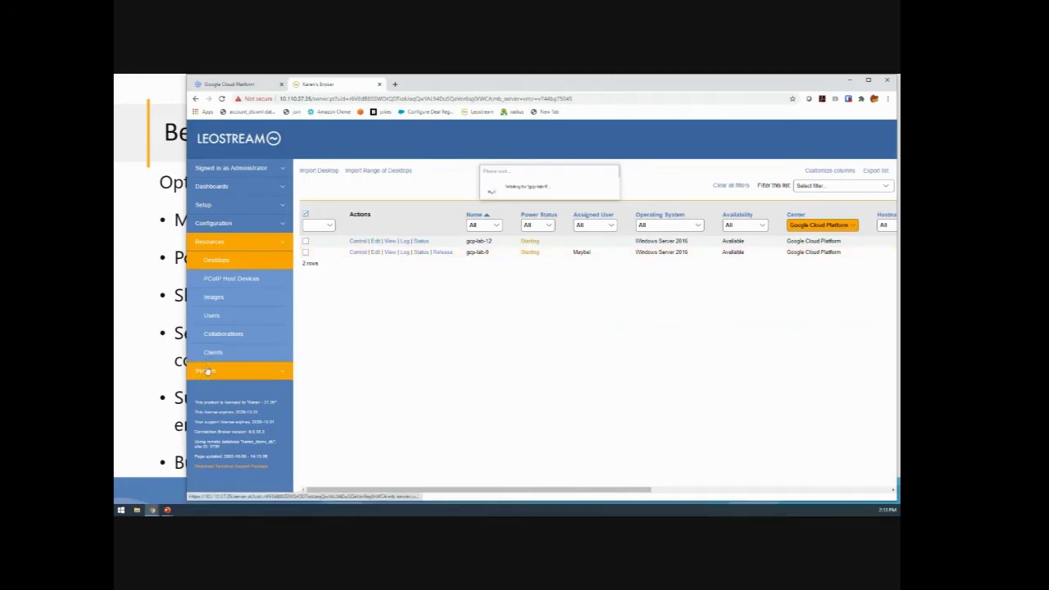
left_click(207, 371)
left_click(211, 304)
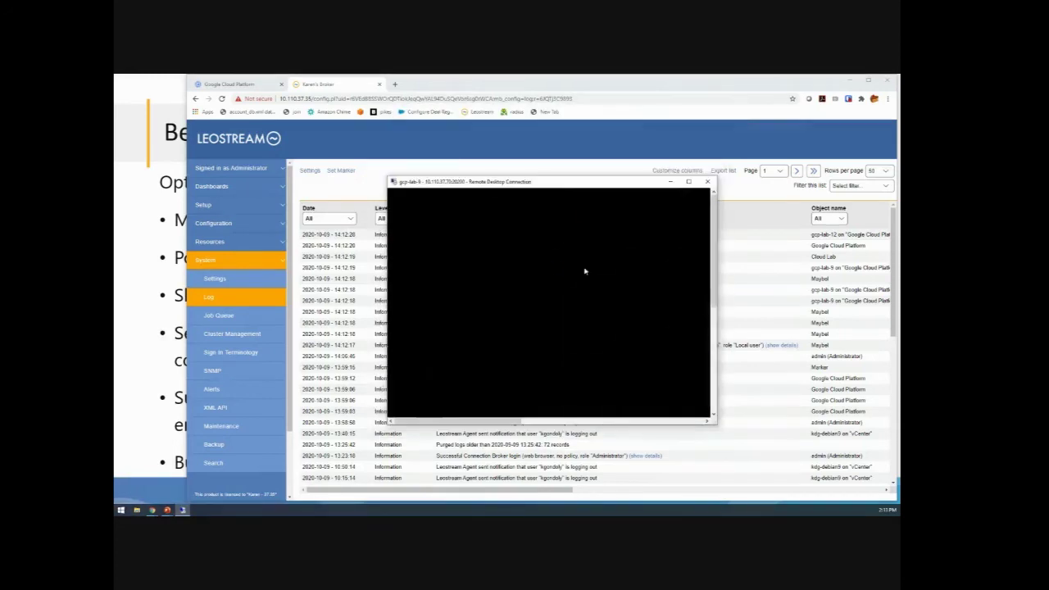
left_click(212, 301)
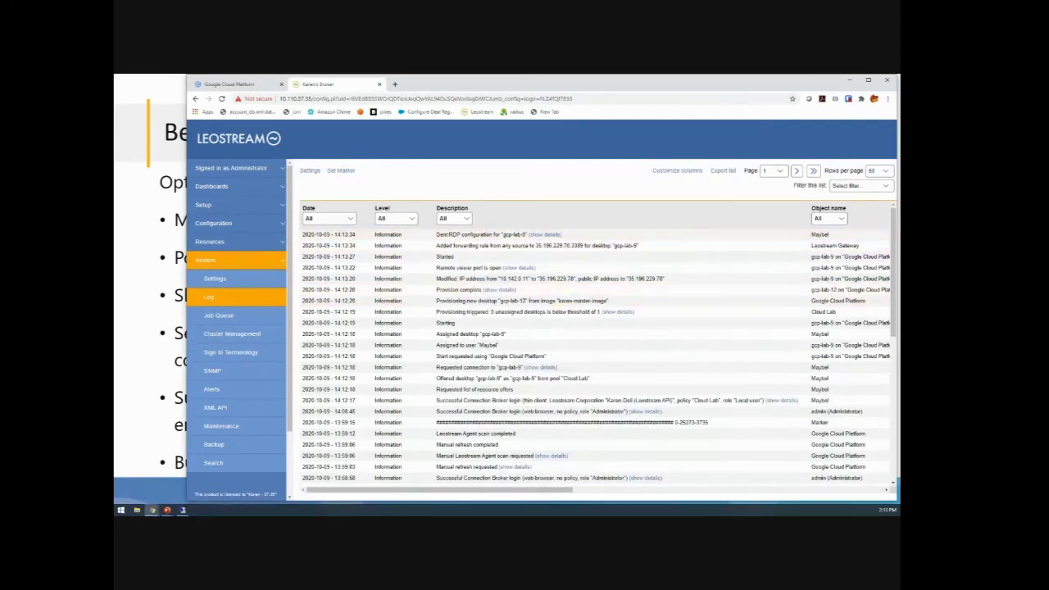
left_click(210, 242)
left_click(213, 261)
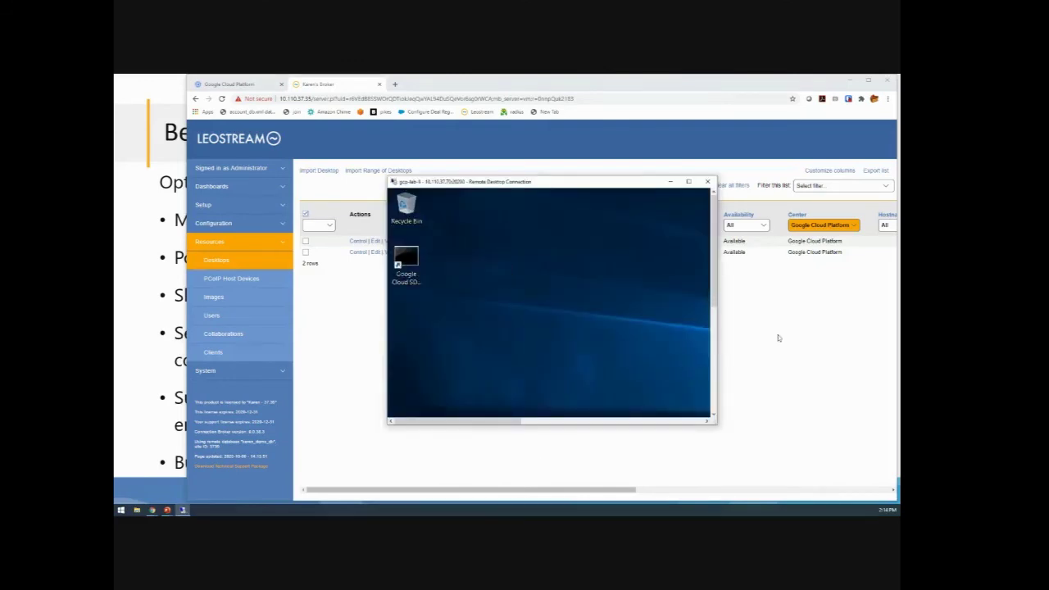
Sign the user out of Windows in the gcp-lab-9 remote desktop session.
left_click(713, 377)
left_click(717, 394)
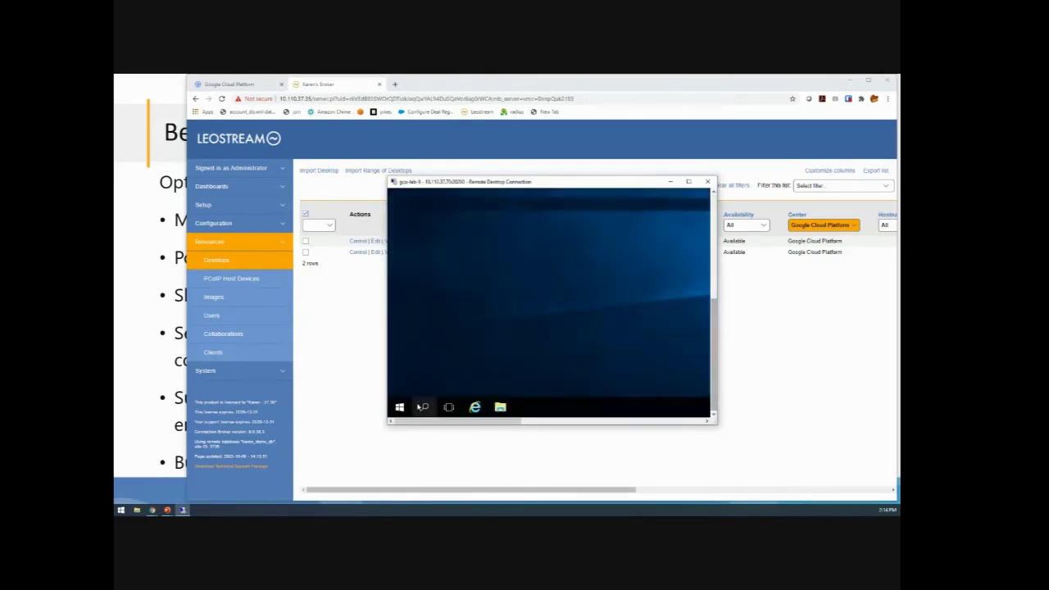
left_click(399, 408)
left_click(405, 338)
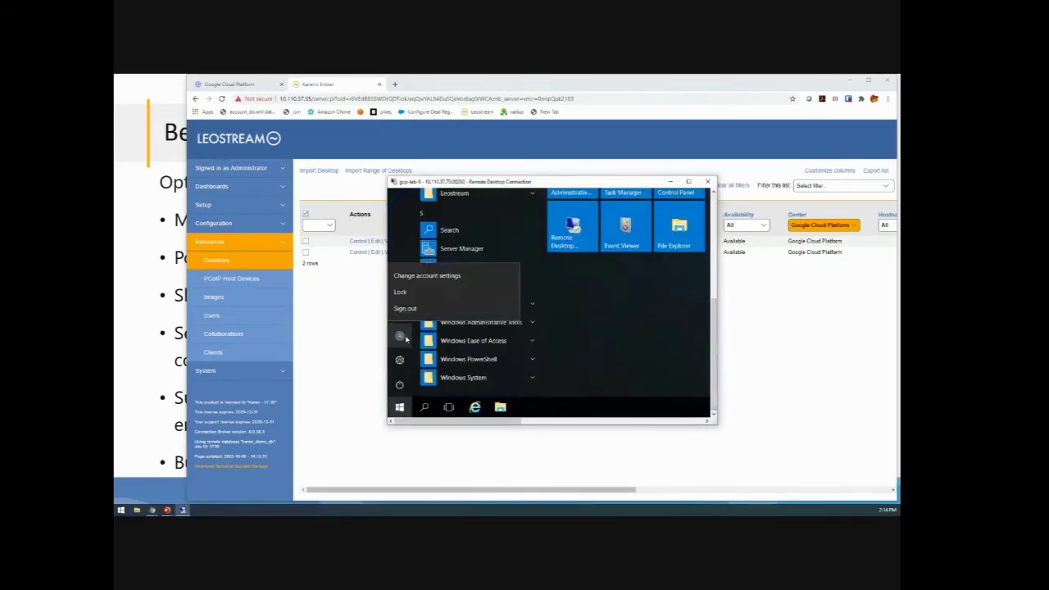
left_click(408, 306)
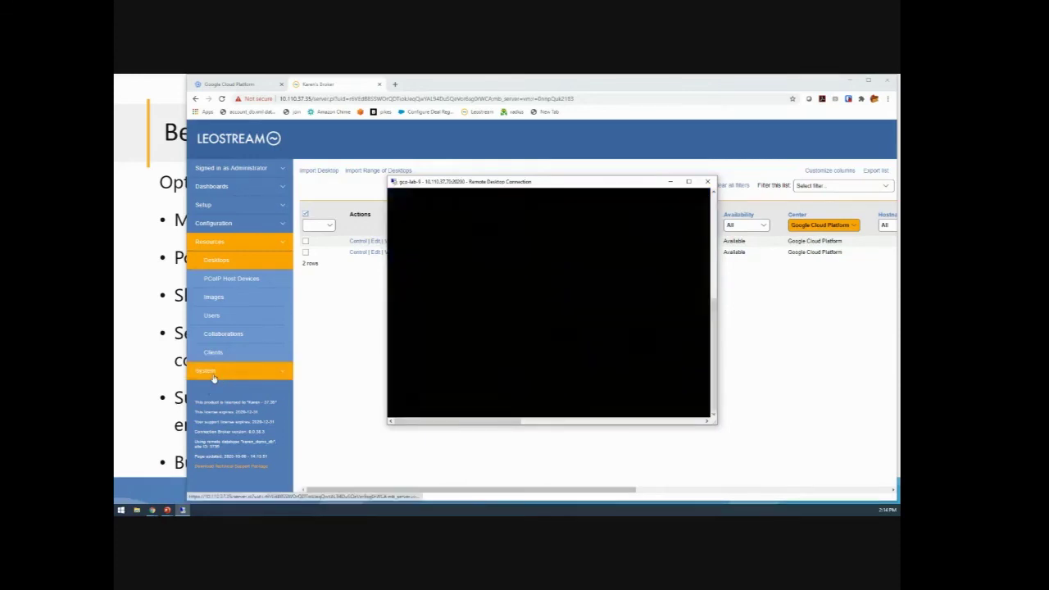
Refresh the broker log repeatedly to check for the logout and release events of desktop gcp-lab-9.
left_click(212, 375)
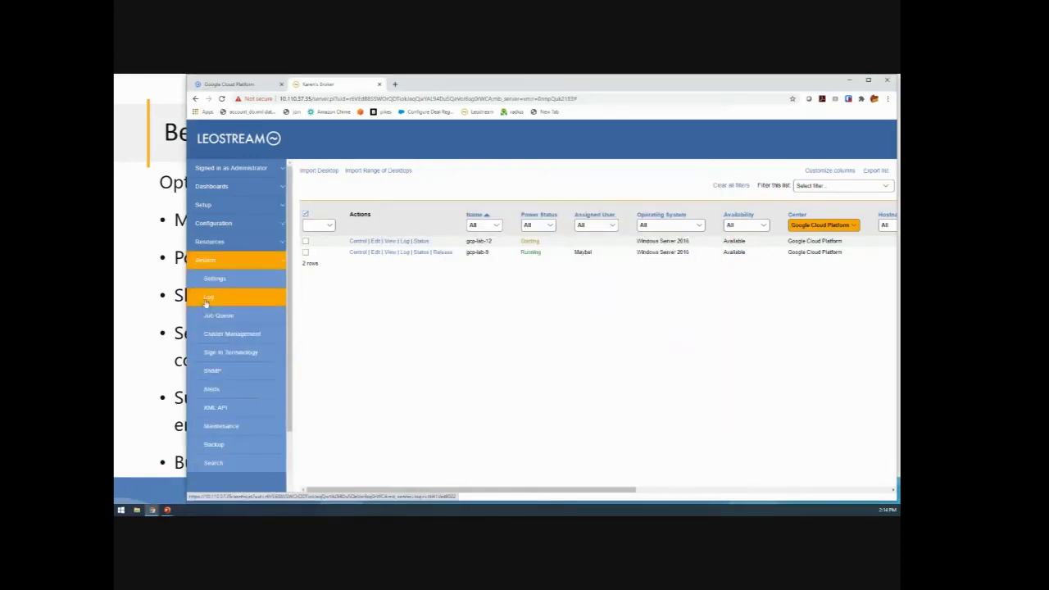
left_click(206, 298)
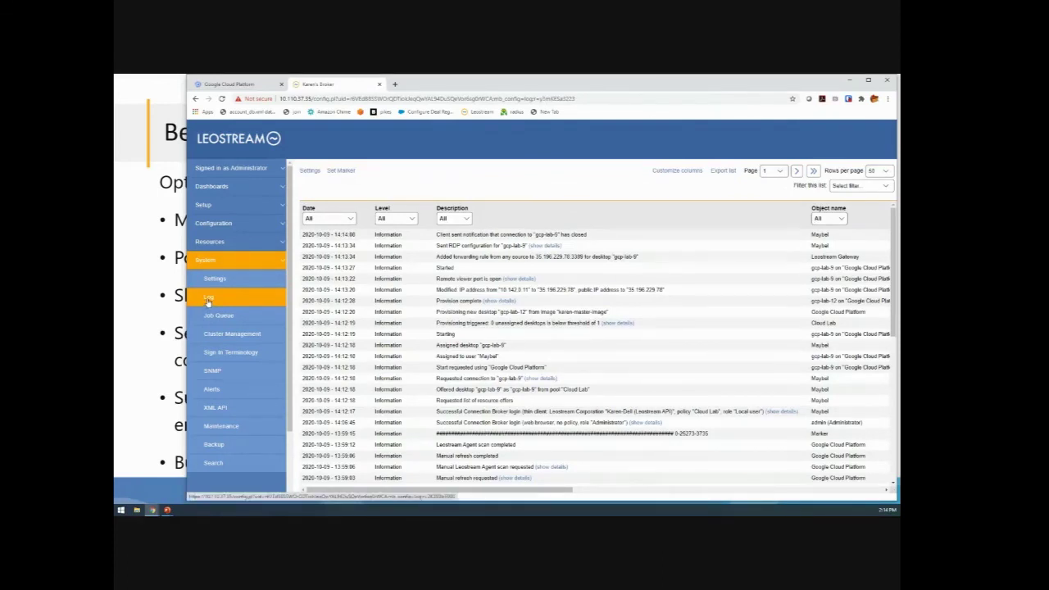
left_click(208, 298)
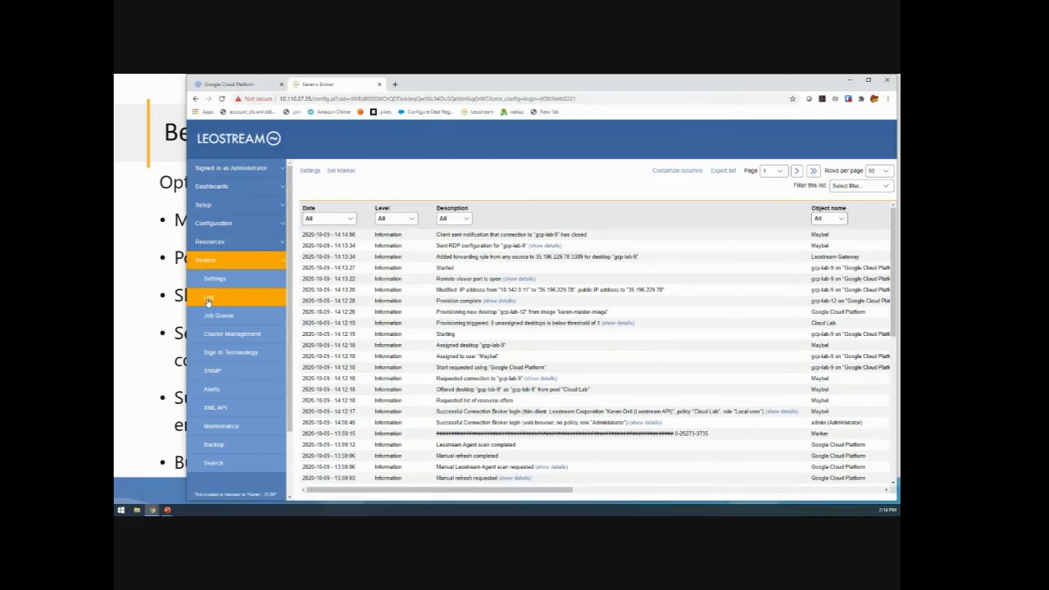
left_click(207, 298)
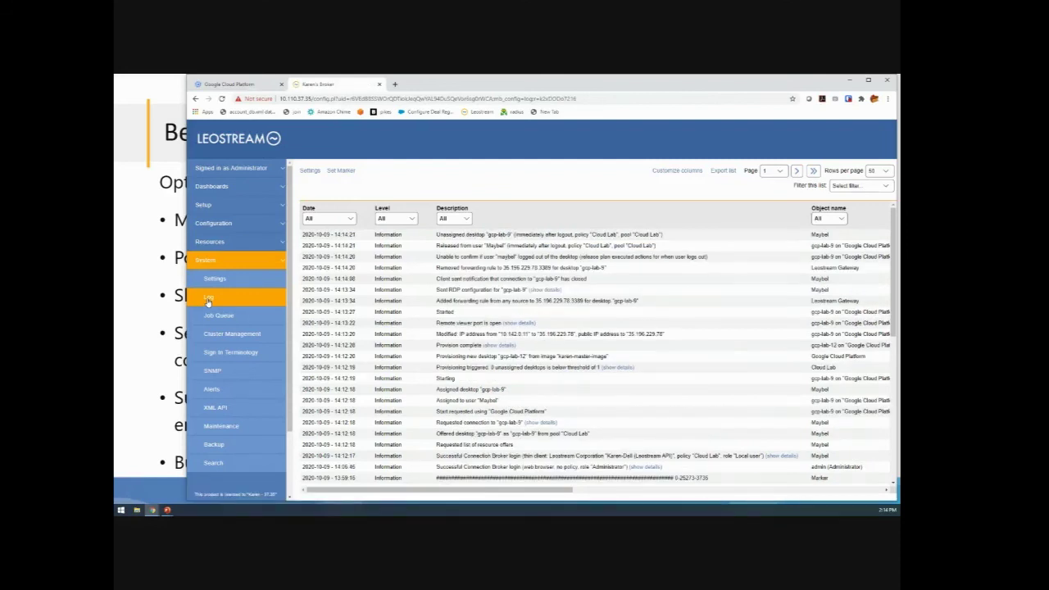
left_click(207, 298)
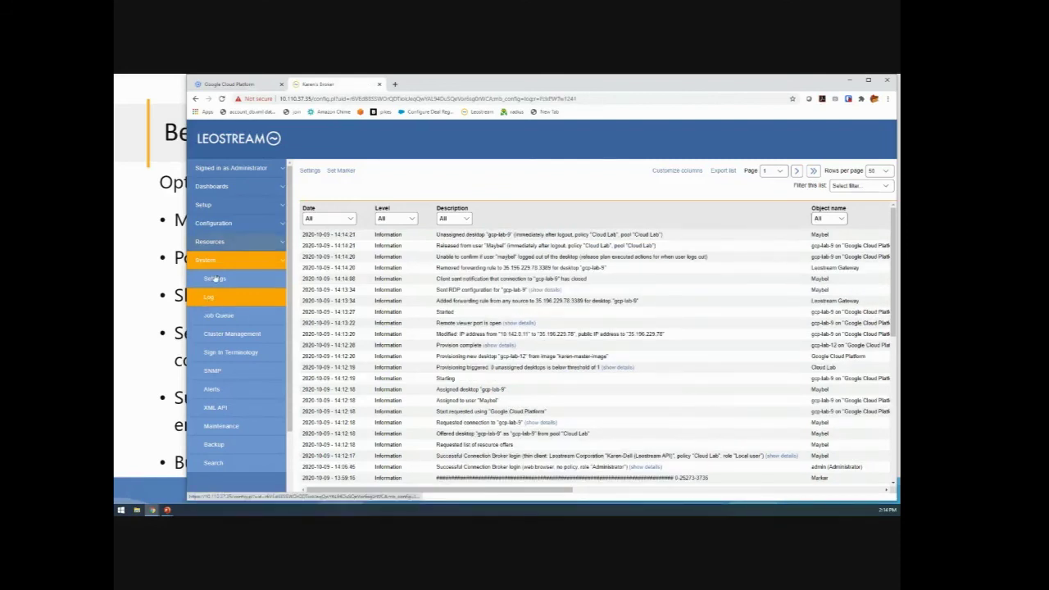
left_click(210, 301)
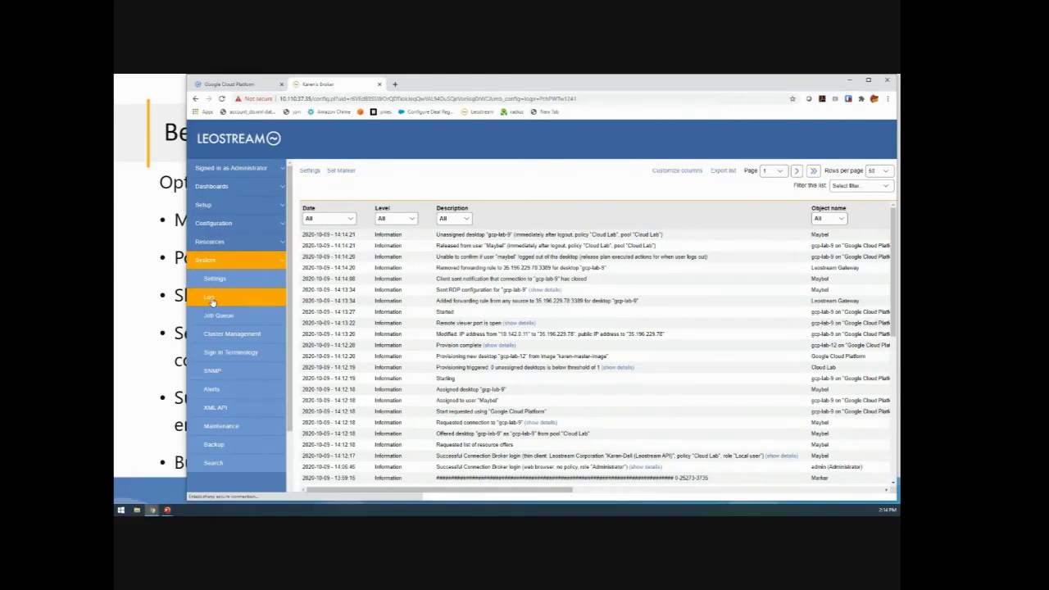
Refresh Google Cloud's VM instances list to check the state of gcp-lab-9, look at the broker log again, and return to the presentation slide.
left_click(221, 85)
left_click(506, 152)
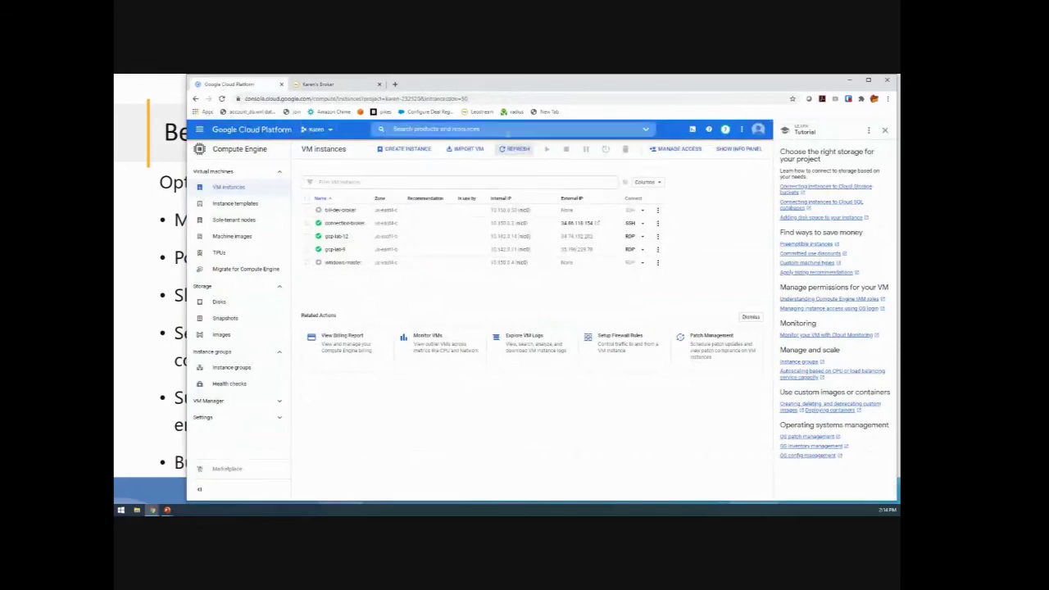
left_click(523, 154)
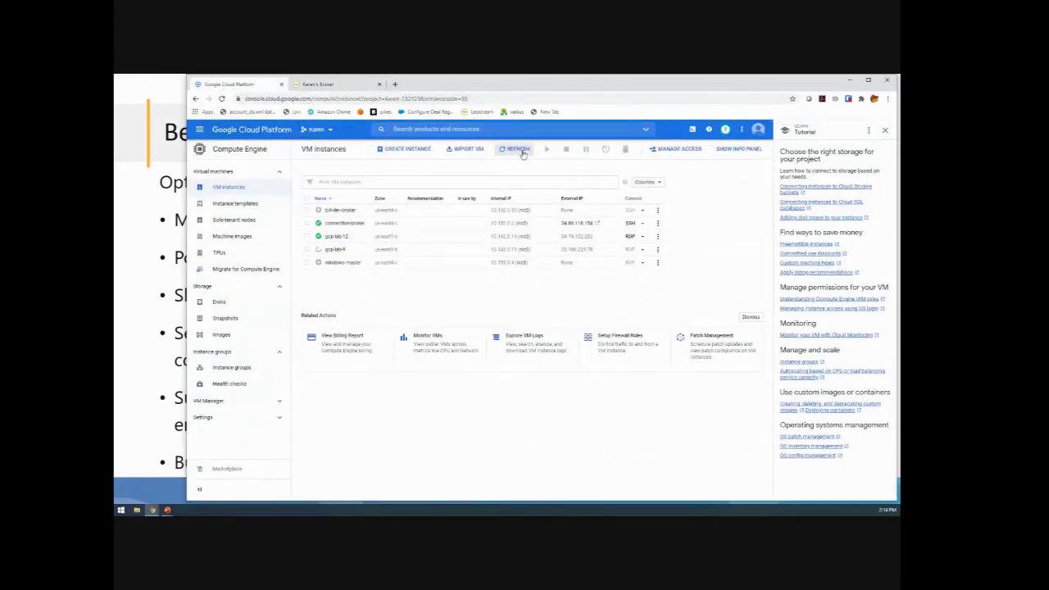
left_click(334, 86)
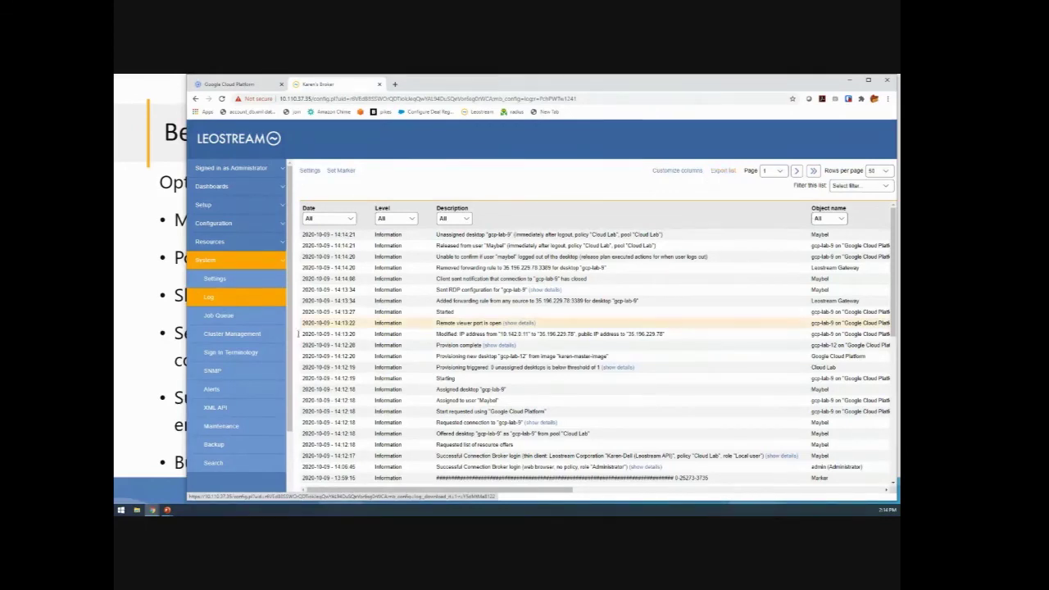
left_click(142, 377)
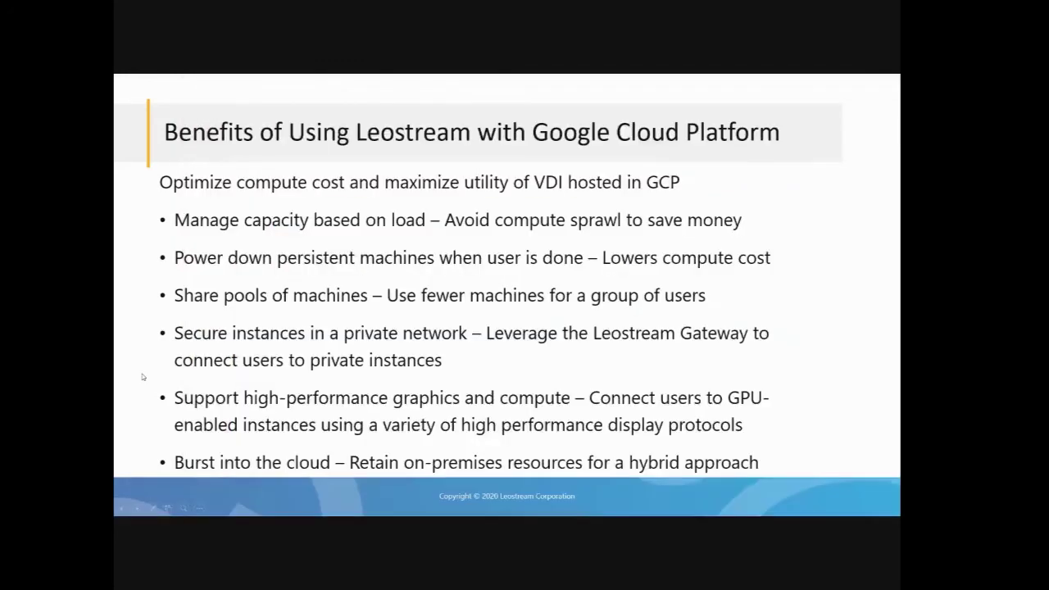